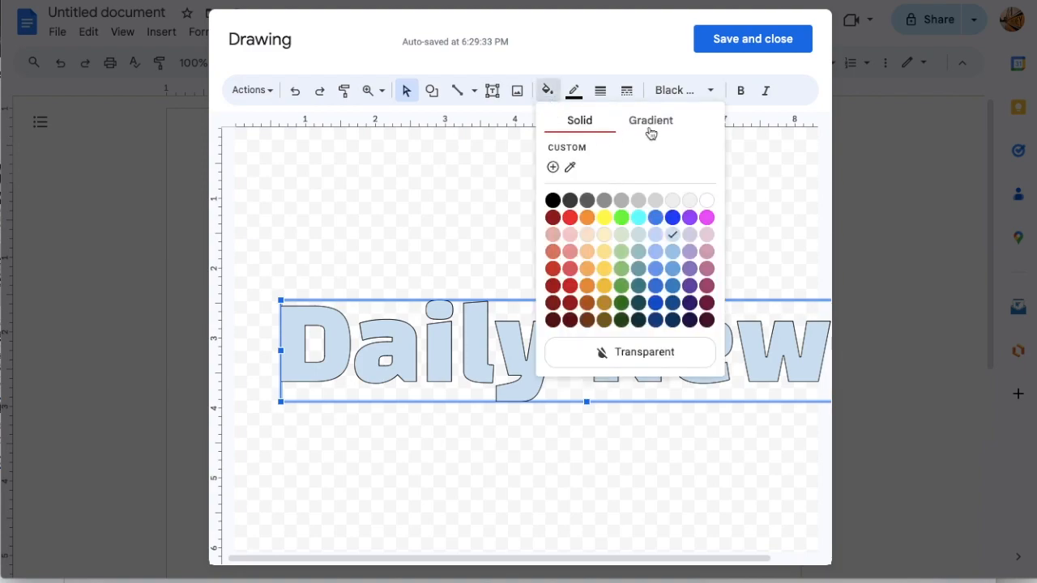
- Fill the "Daily News" word art with a green gradient and set its outline thickness to 4px
{"action": "left_click", "coordinate": [650, 122]}
{"action": "left_click", "coordinate": [616, 283]}
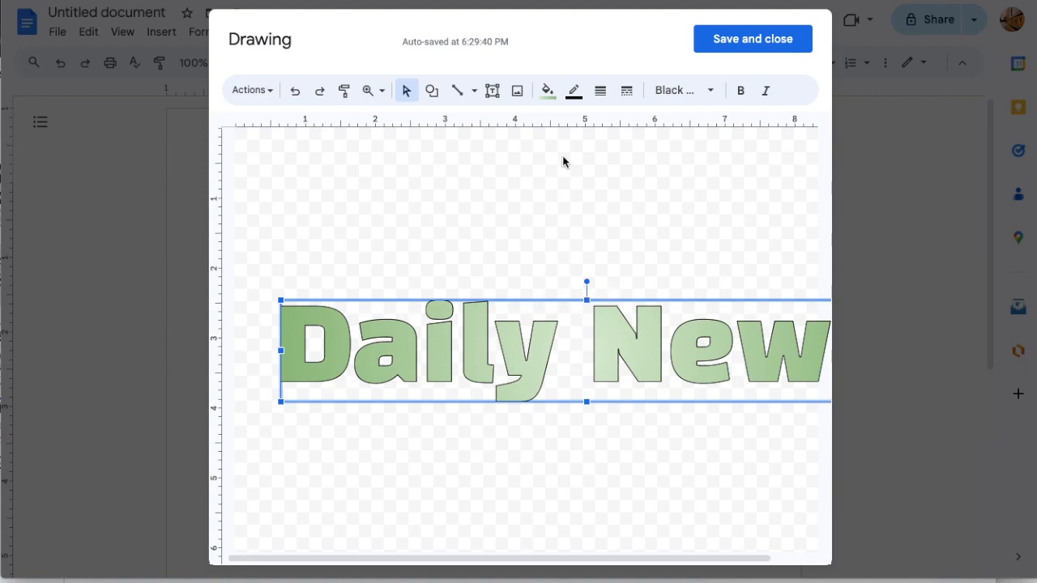
{"action": "left_click", "coordinate": [600, 91]}
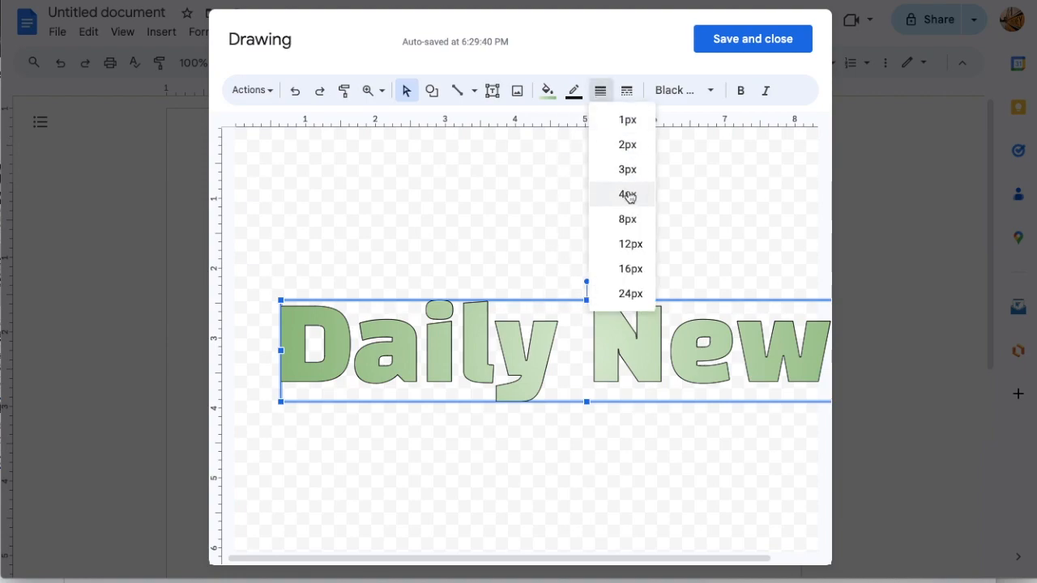
{"action": "left_click", "coordinate": [629, 195]}
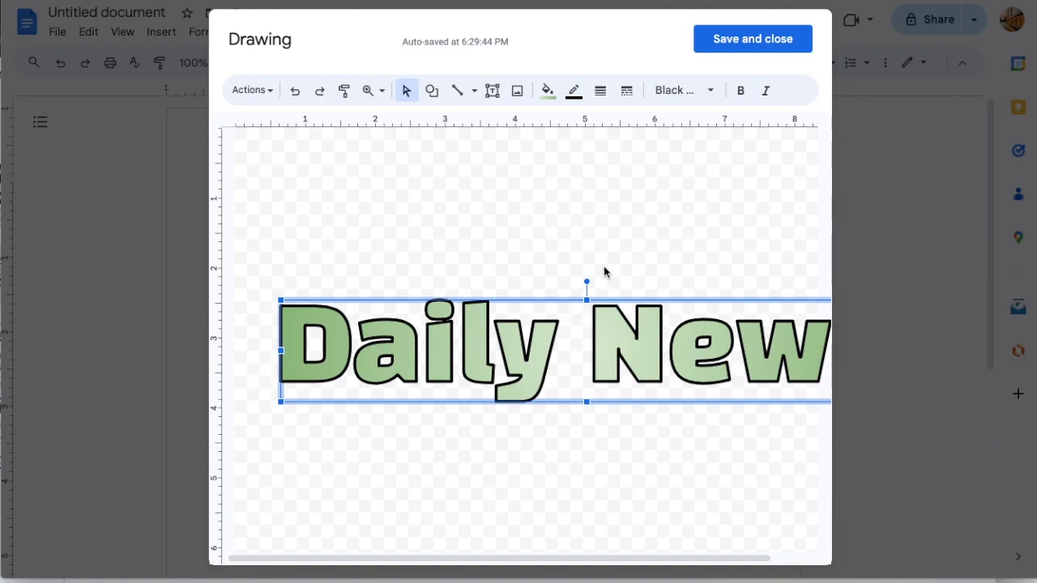
- Move the "Daily News" word art slightly within the canvas and save the drawing into the document
{"action": "left_click_drag", "start_coordinate": [566, 301], "coordinate": [598, 263]}
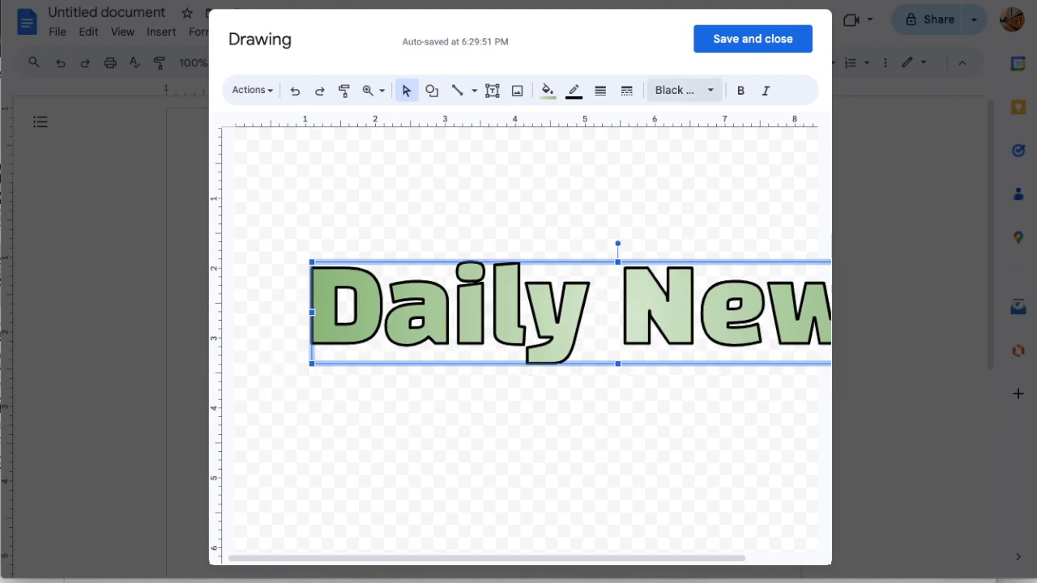
{"action": "left_click", "coordinate": [737, 39]}
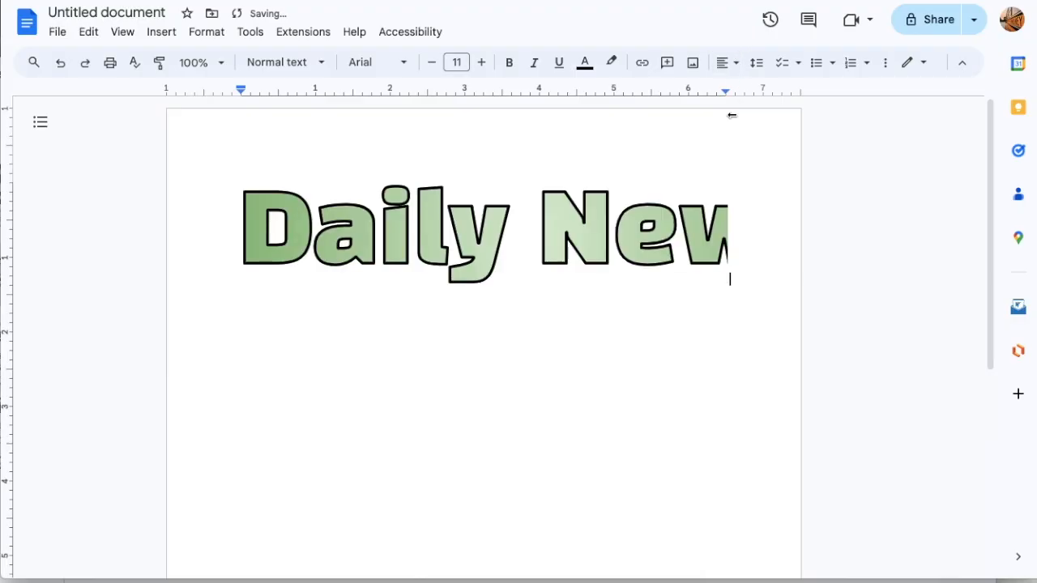
- Reopen the drawing, shrink the word art to about 7.7 inches wide, move it fully inside the canvas, and save it
{"action": "left_click", "coordinate": [648, 245]}
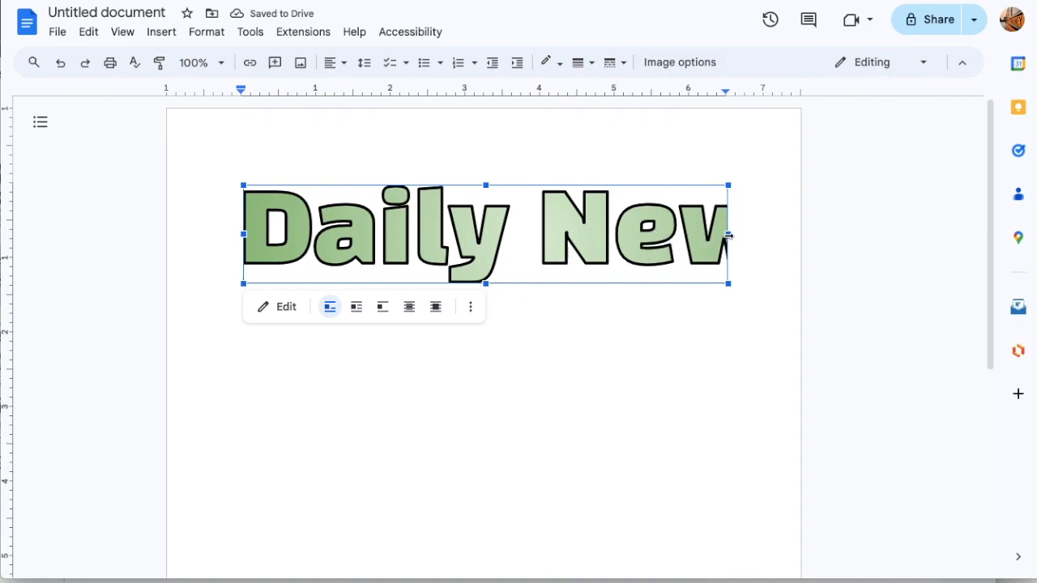
{"action": "double_click", "coordinate": [671, 233]}
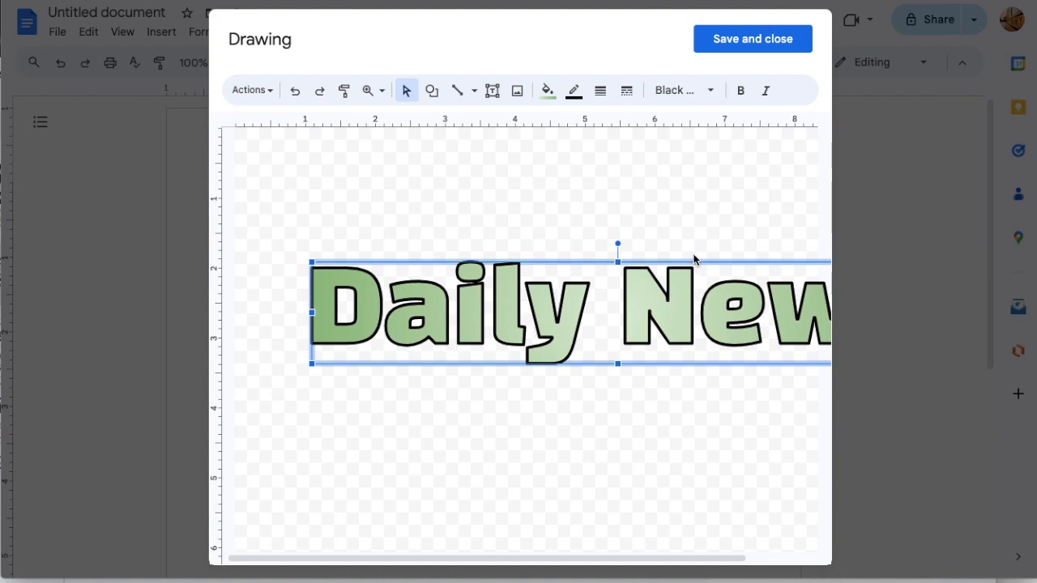
{"action": "left_click_drag", "start_coordinate": [704, 262], "coordinate": [634, 273]}
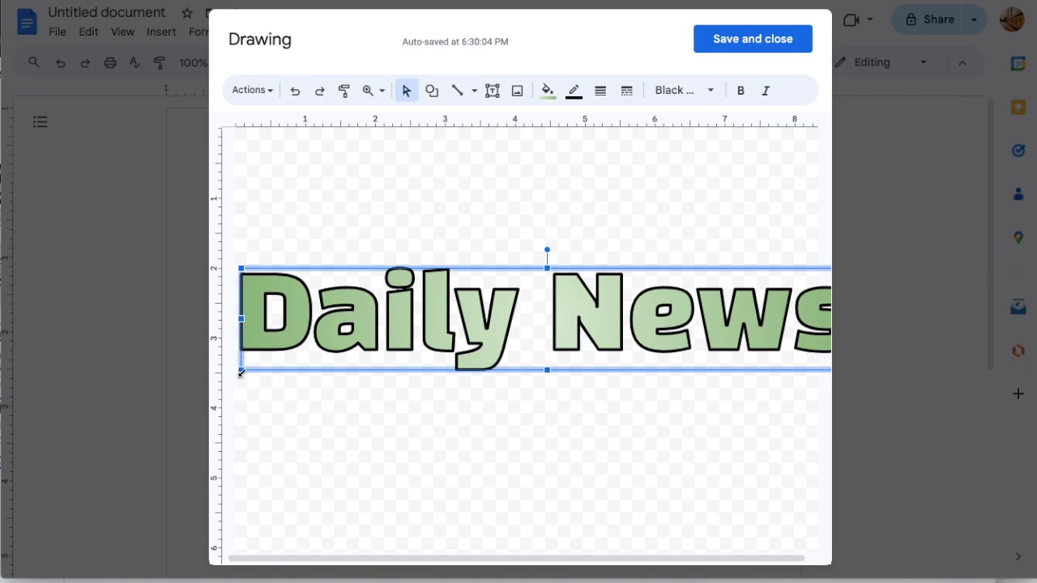
{"action": "left_click_drag", "start_coordinate": [241, 371], "coordinate": [316, 331]}
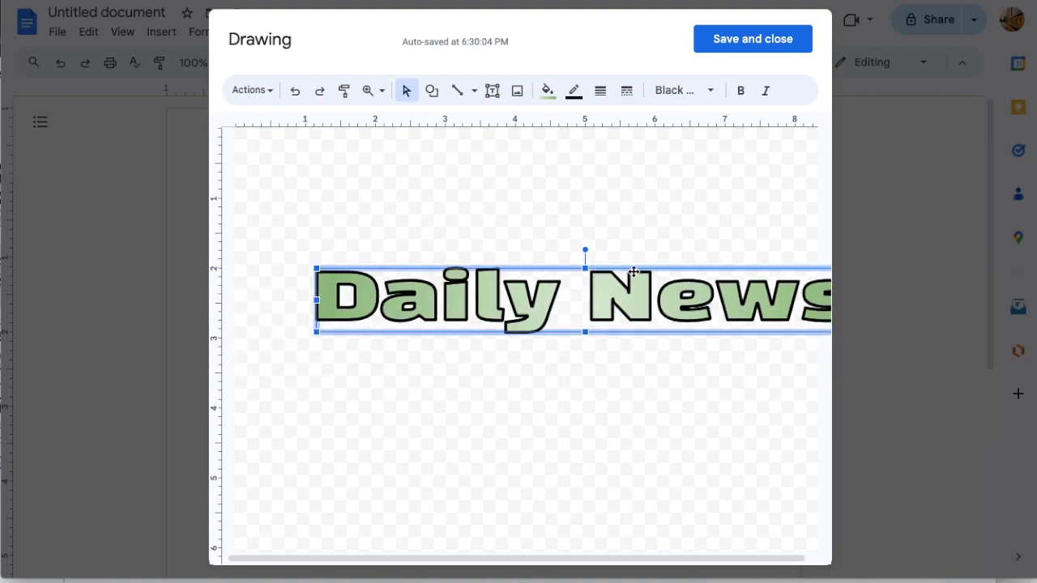
{"action": "left_click_drag", "start_coordinate": [685, 271], "coordinate": [593, 264]}
{"action": "key", "text": "Right"}
{"action": "key", "text": "Right"}
{"action": "key", "text": "Right"}
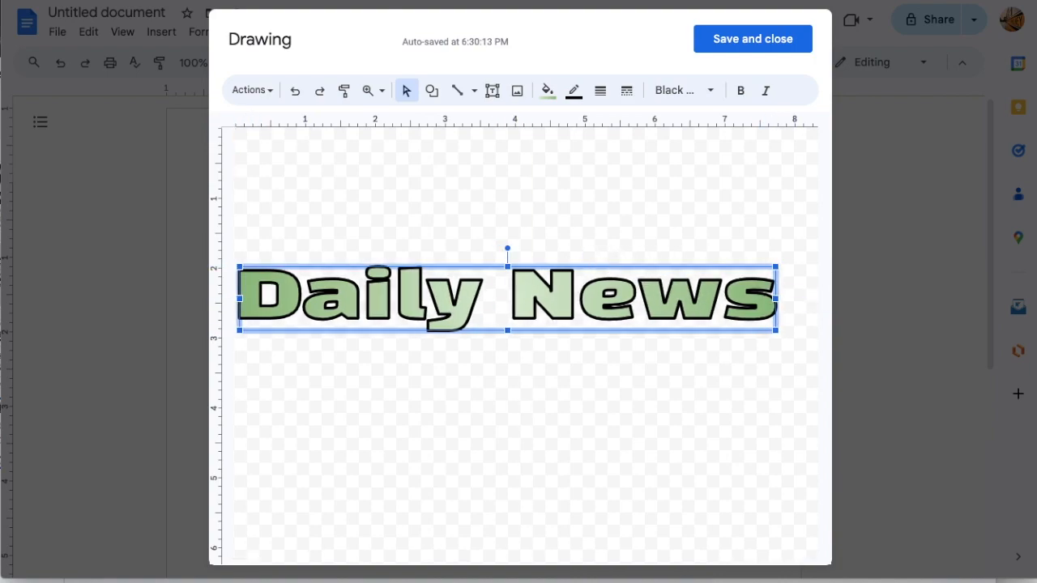
{"action": "left_click", "coordinate": [740, 41]}
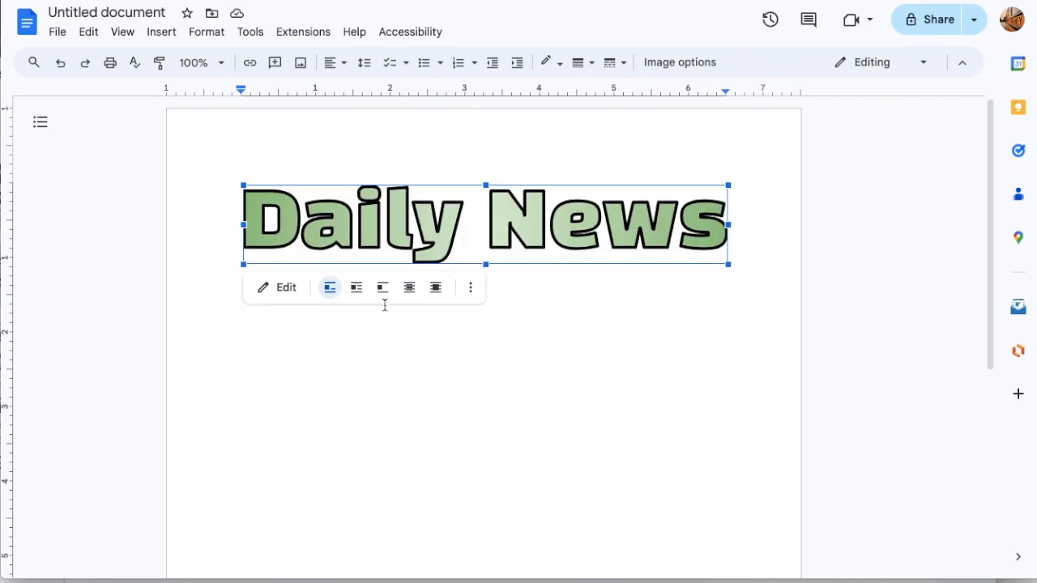
- Set the "Daily News" drawing to wrap text and insert a 3 x 3 table below it
{"action": "left_click", "coordinate": [355, 288]}
{"action": "left_click", "coordinate": [341, 369]}
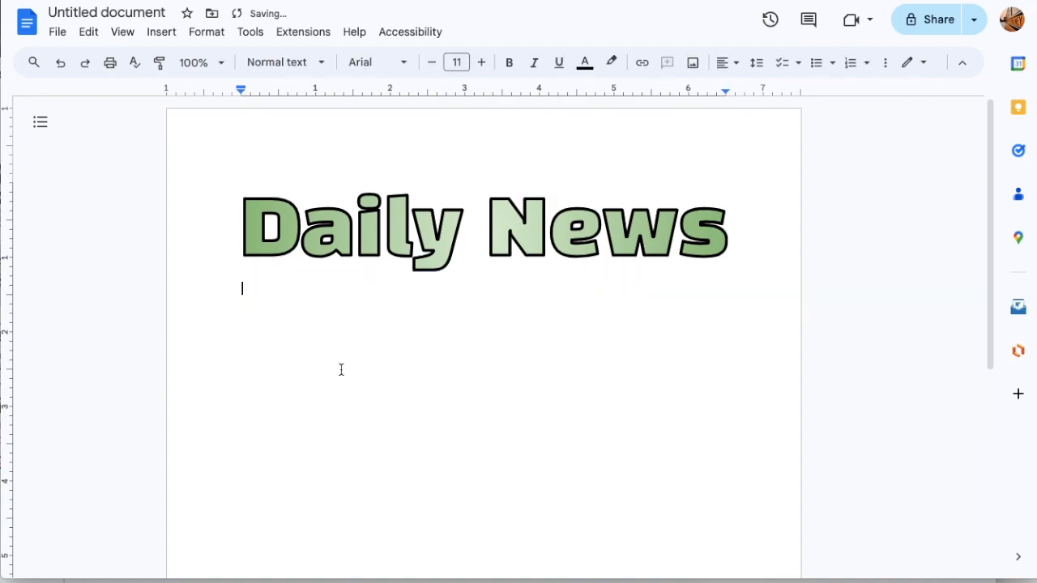
{"action": "left_click", "coordinate": [162, 37]}
{"action": "mouse_move", "coordinate": [208, 85]}
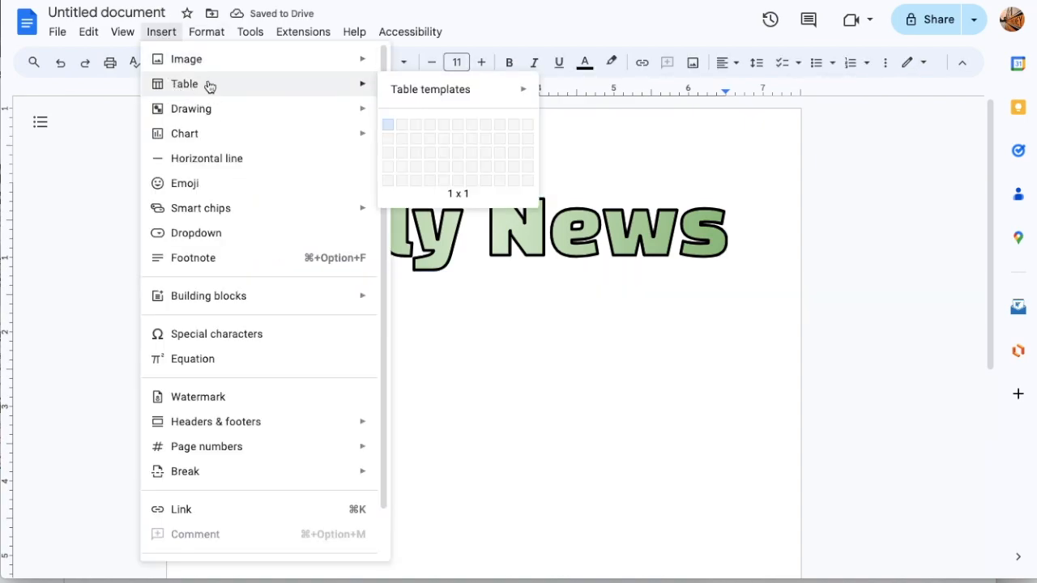
{"action": "left_click", "coordinate": [419, 153]}
- Merge the first two columns' cells across the table's first two rows
{"action": "left_click_drag", "start_coordinate": [365, 310], "coordinate": [521, 335]}
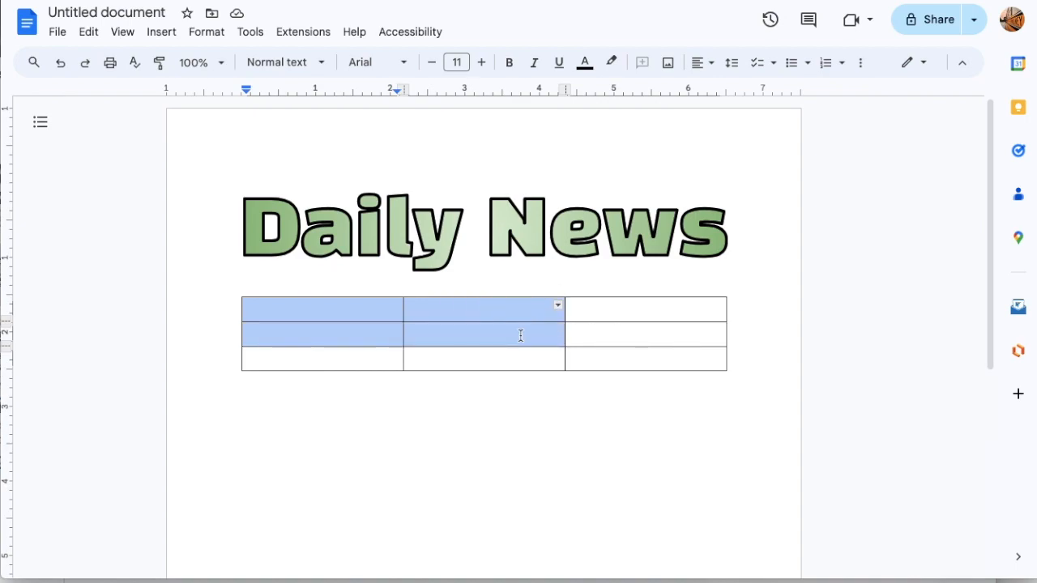
{"action": "right_click", "coordinate": [521, 335]}
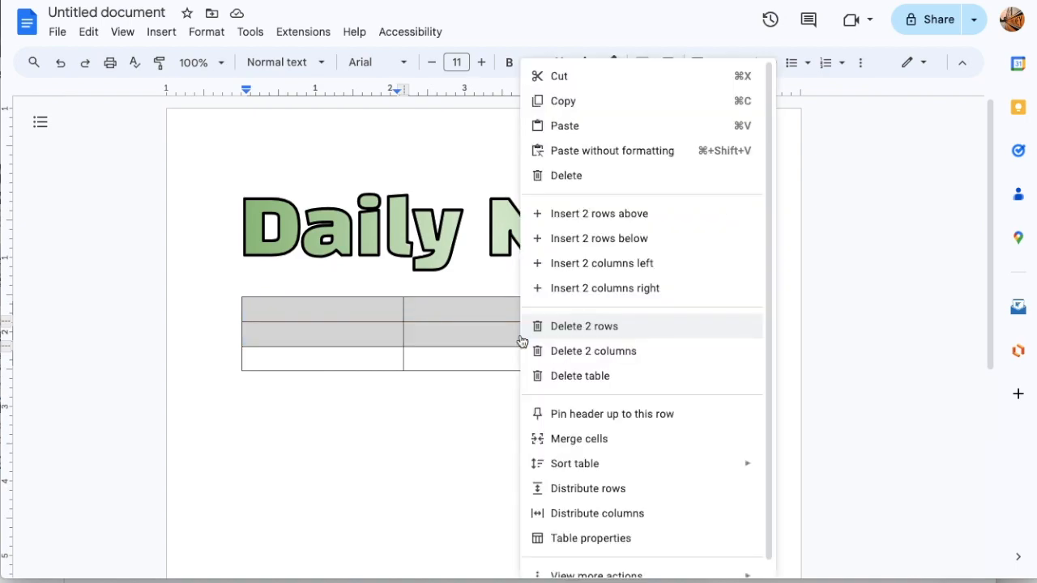
{"action": "left_click", "coordinate": [562, 441]}
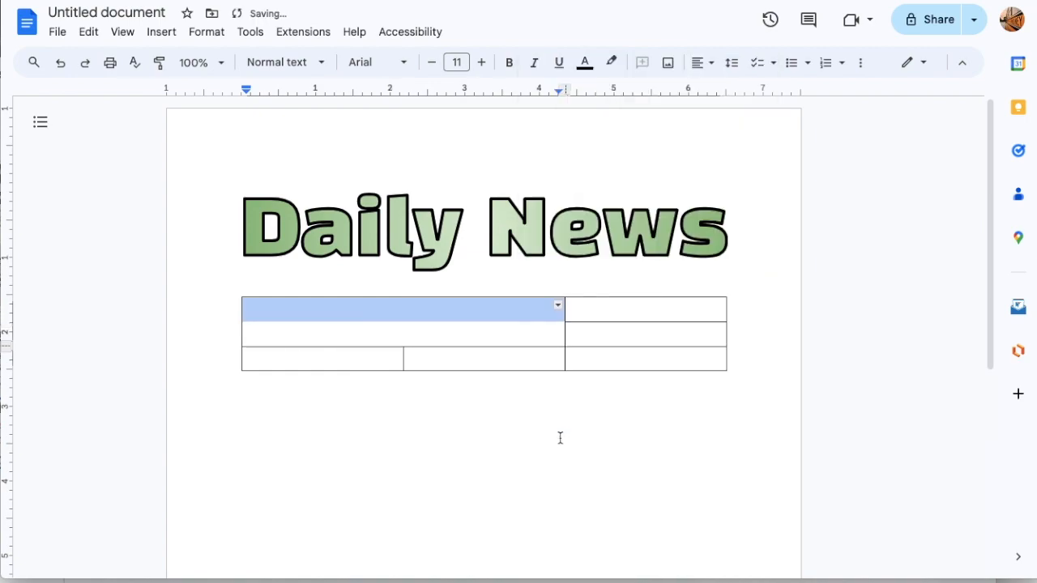
- Merge the second- and third-row cells of the table's third column
{"action": "left_click", "coordinate": [594, 338]}
{"action": "mouse_move", "coordinate": [595, 348]}
{"action": "left_mouse_down"}
{"action": "mouse_move", "coordinate": [594, 338]}
{"action": "mouse_move", "coordinate": [610, 355]}
{"action": "left_mouse_up"}
{"action": "right_click", "coordinate": [610, 355]}
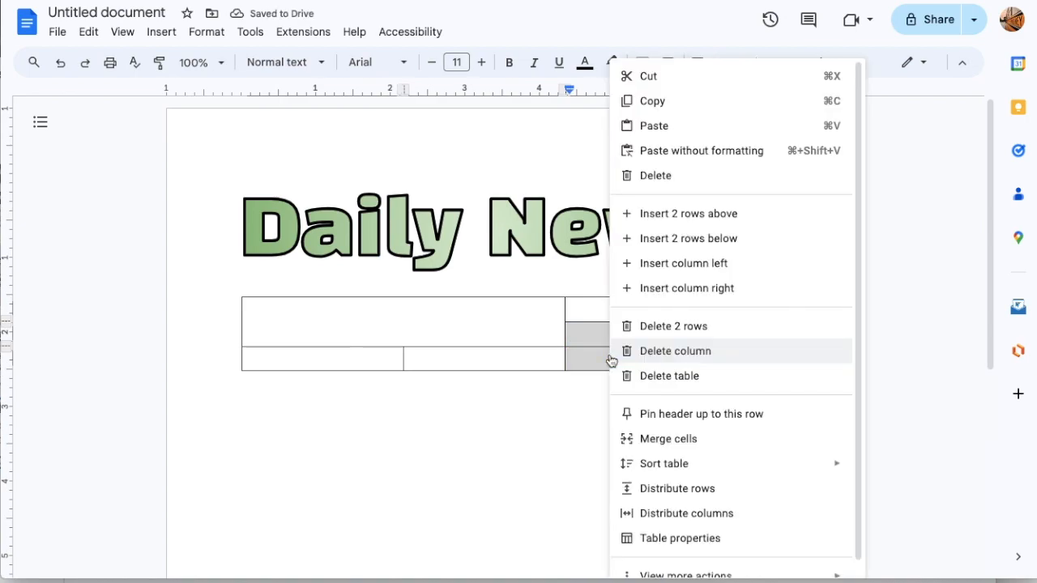
{"action": "left_click", "coordinate": [652, 440]}
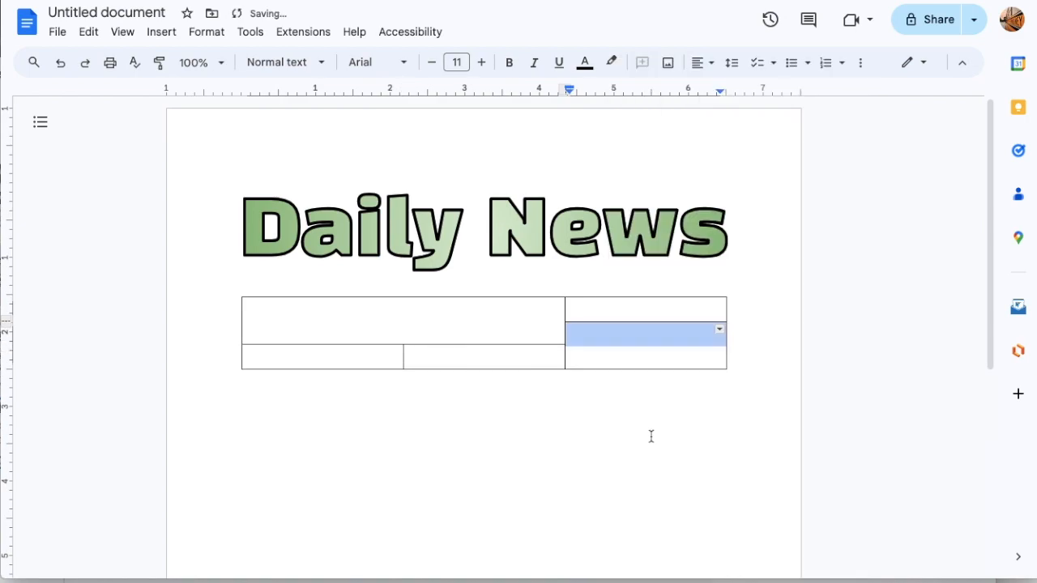
- Fill the large merged cell with a paragraph of placeholder text and justify it
{"action": "left_click", "coordinate": [378, 321]}
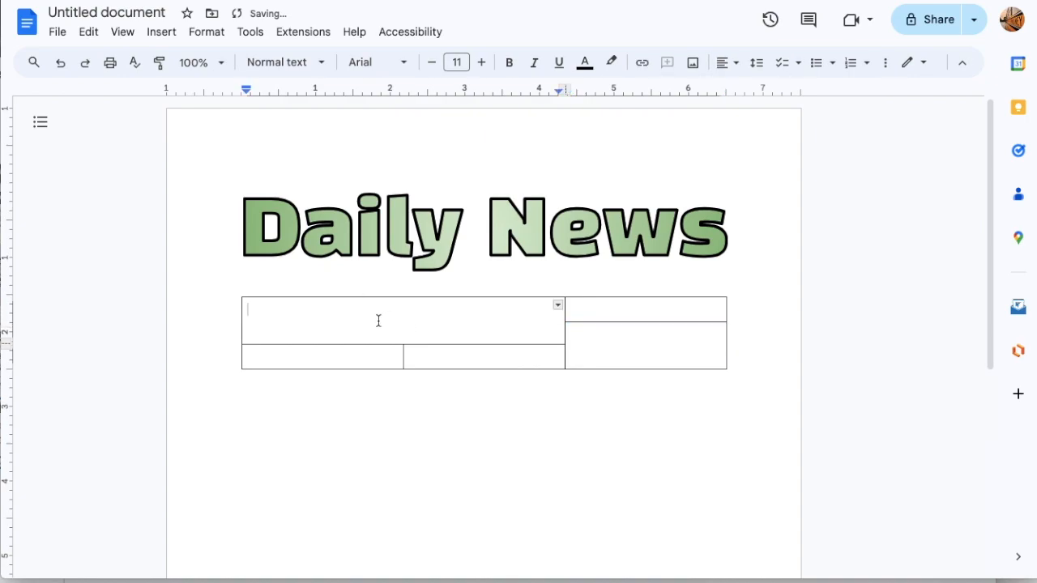
{"action": "type", "text": "Kjalskf laksjf lksdjf lkasj flkasdj flks jdfkjasdkf askdfj kasjf lkasjf las jfkasjf lksjflk sjdflkasjflksj flskdj flksj dflkajsflk ajskldf jlksjf lksdj fk ajsdfjklas dfjklasdj fkljsadfjkasdjflkasjdf klasj dflkasdflksaj dflksjd flksjdflk askldfj lkasd fjklasj dklfjlaskdj flasd flksadj flksajdfkljasdklf klas djflksjdfklsadklfjalskdjflkasdjflkasj dfkjaskdfjlaskjflkasjdflkajsdf jaslkdj fklsjd lfkjasdlkfjalskjdfklsdjfksldjaflksdjflkas jfksadjf laksdjflksad"}
{"action": "left_click_drag", "start_coordinate": [308, 402], "coordinate": [247, 314]}
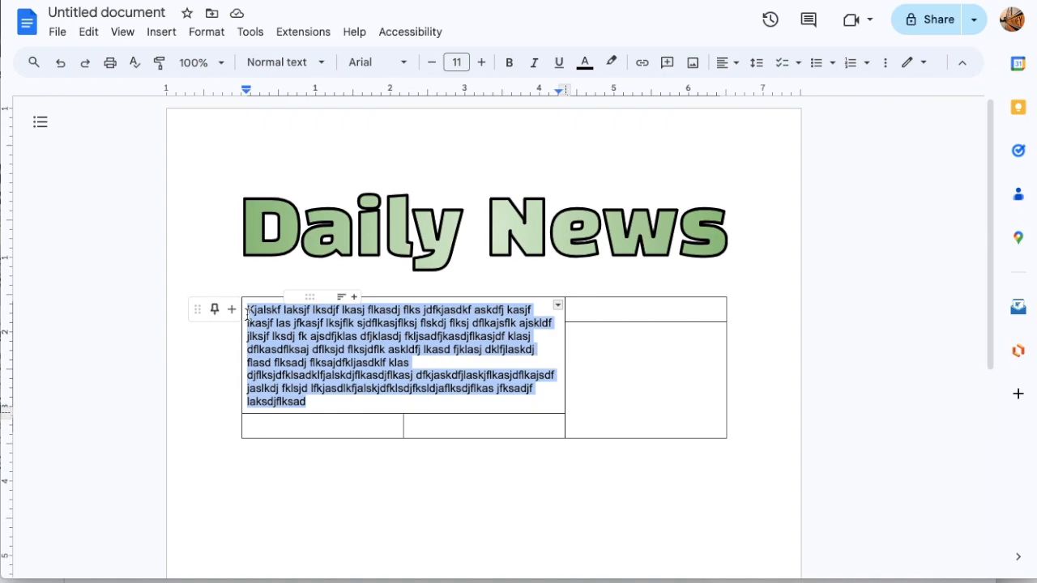
{"action": "left_click", "coordinate": [734, 66]}
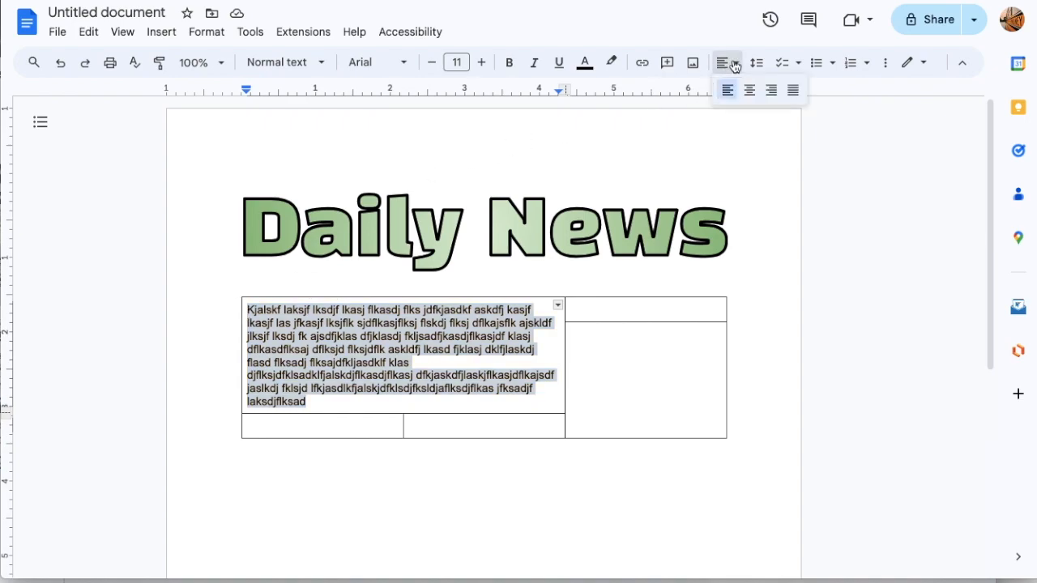
{"action": "left_click", "coordinate": [792, 90]}
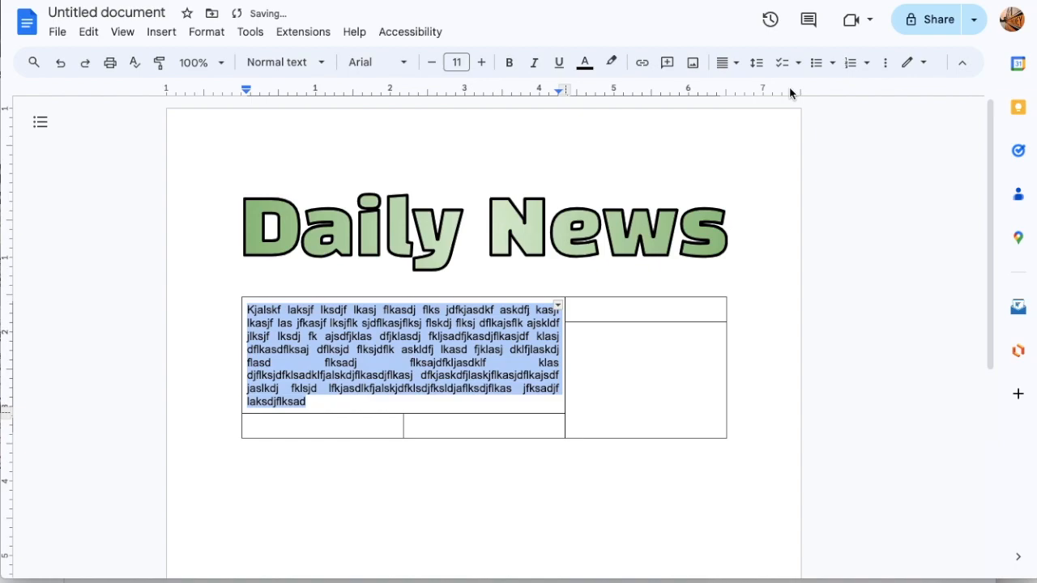
- Search the web for "Corgi" images and insert the sitting corgi photo into the third column's merged cell
{"action": "left_click", "coordinate": [642, 375]}
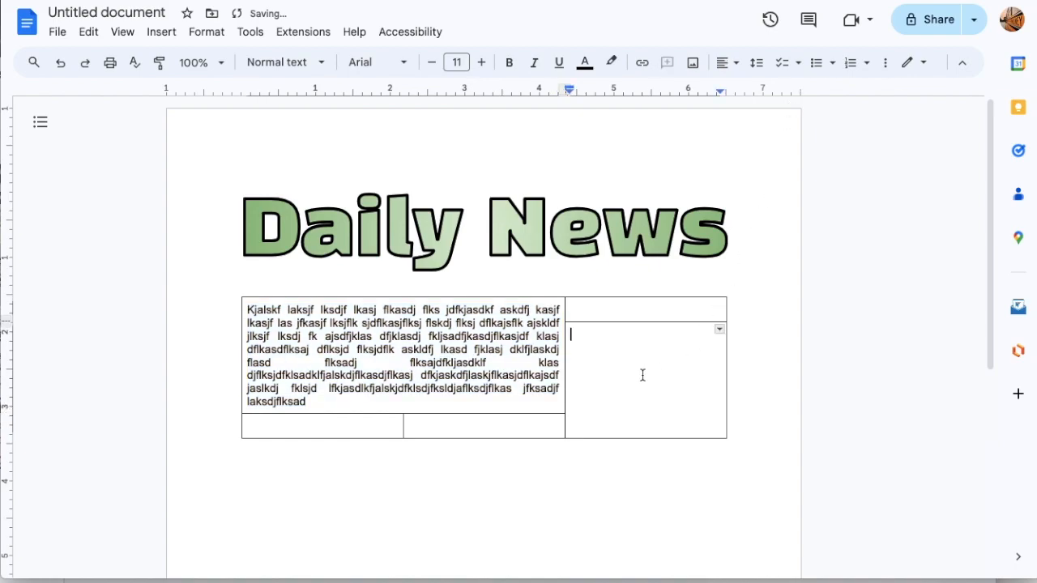
{"action": "left_click", "coordinate": [170, 37]}
{"action": "mouse_move", "coordinate": [248, 65]}
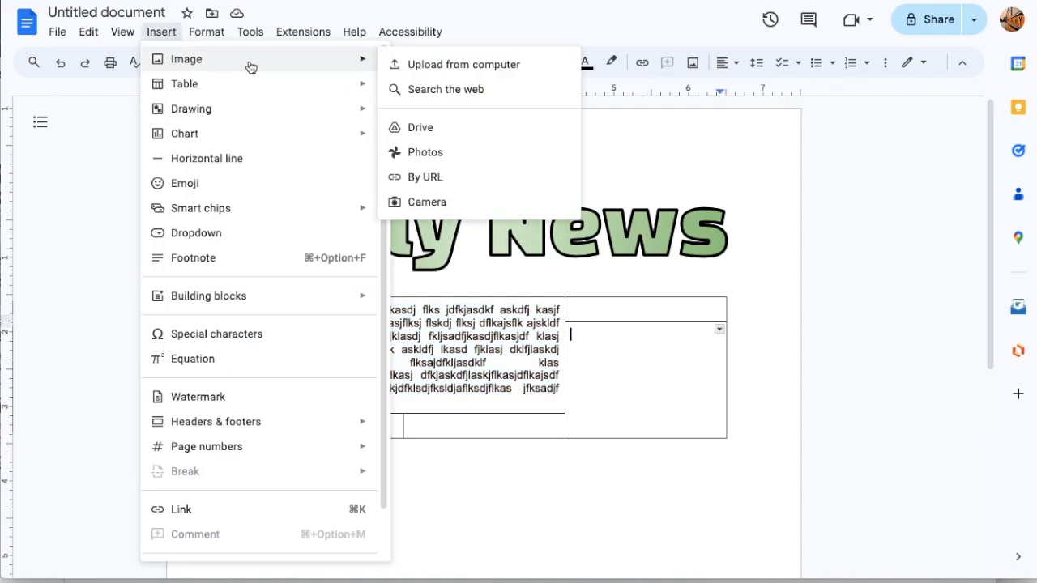
{"action": "left_click", "coordinate": [412, 88]}
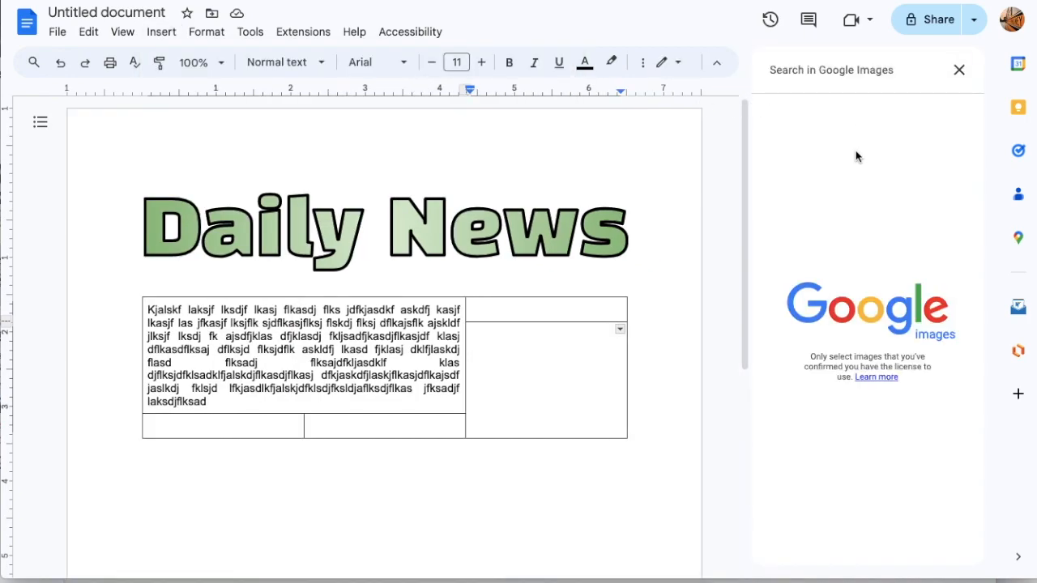
{"action": "type", "text": "Corgi"}
{"action": "key", "text": "Return"}
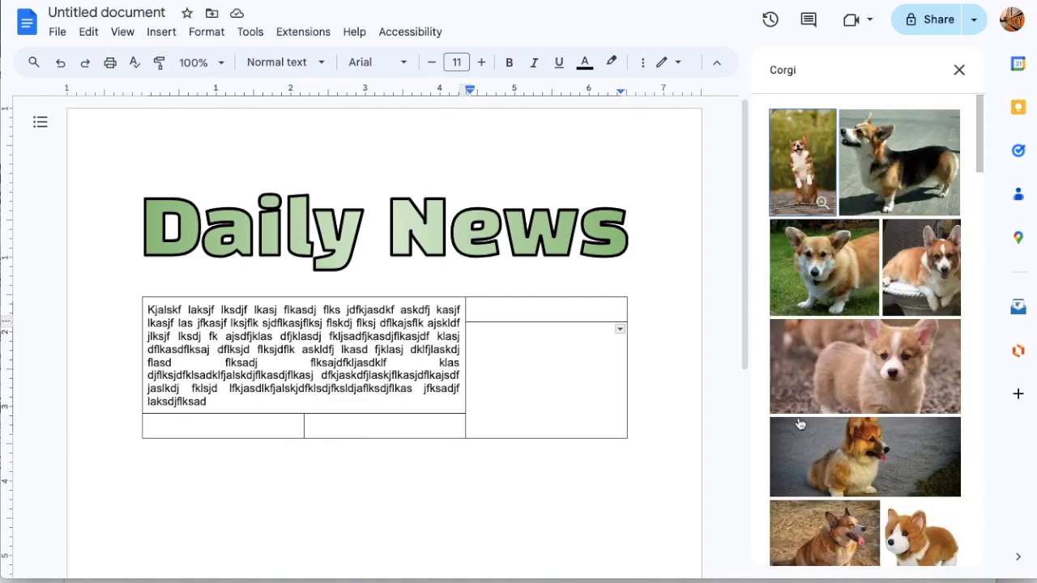
{"action": "scroll", "coordinate": [848, 484], "scroll_direction": "down", "scroll_amount": 2}
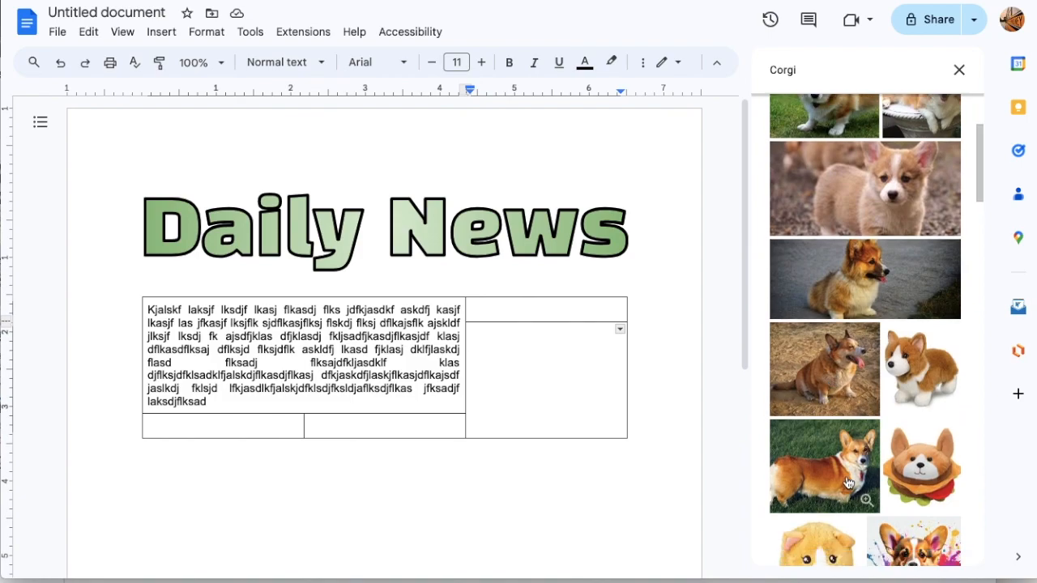
{"action": "left_click", "coordinate": [832, 375]}
{"action": "left_click", "coordinate": [938, 554]}
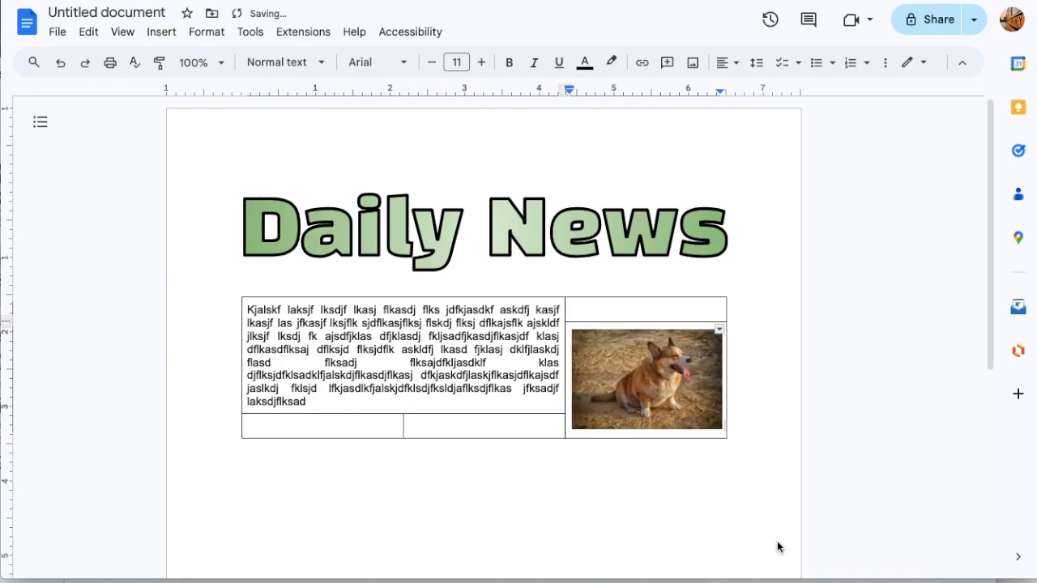
- Add two new rows at the end of the table
{"action": "left_click", "coordinate": [528, 429]}
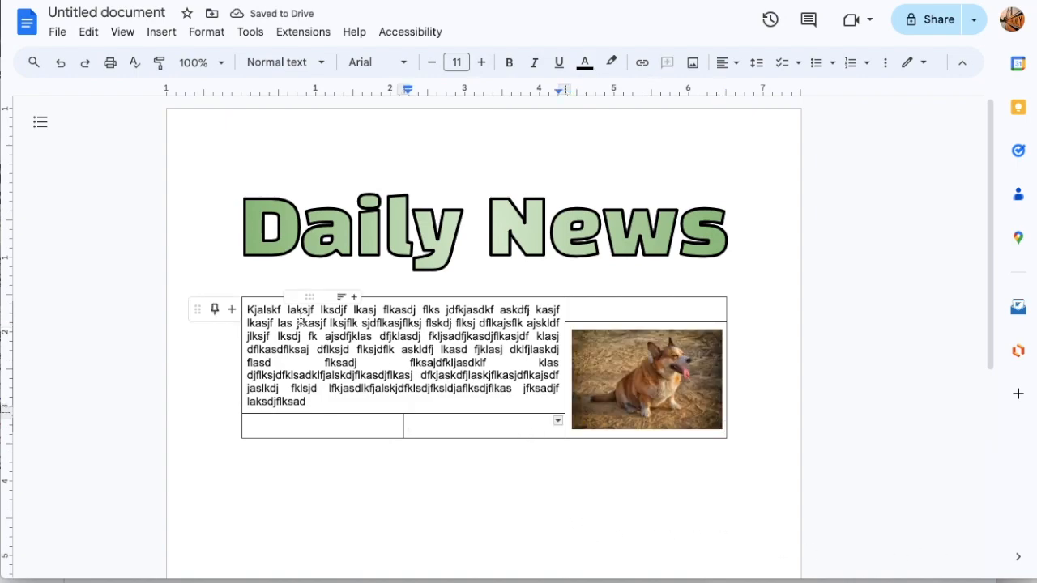
{"action": "left_click", "coordinate": [376, 428]}
{"action": "right_click", "coordinate": [376, 428]}
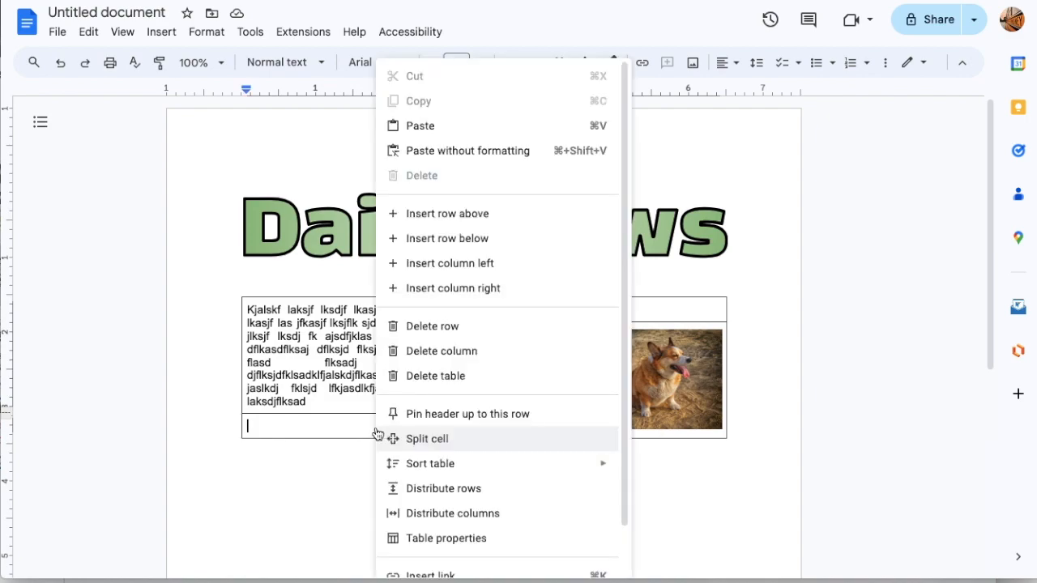
{"action": "left_click", "coordinate": [447, 238]}
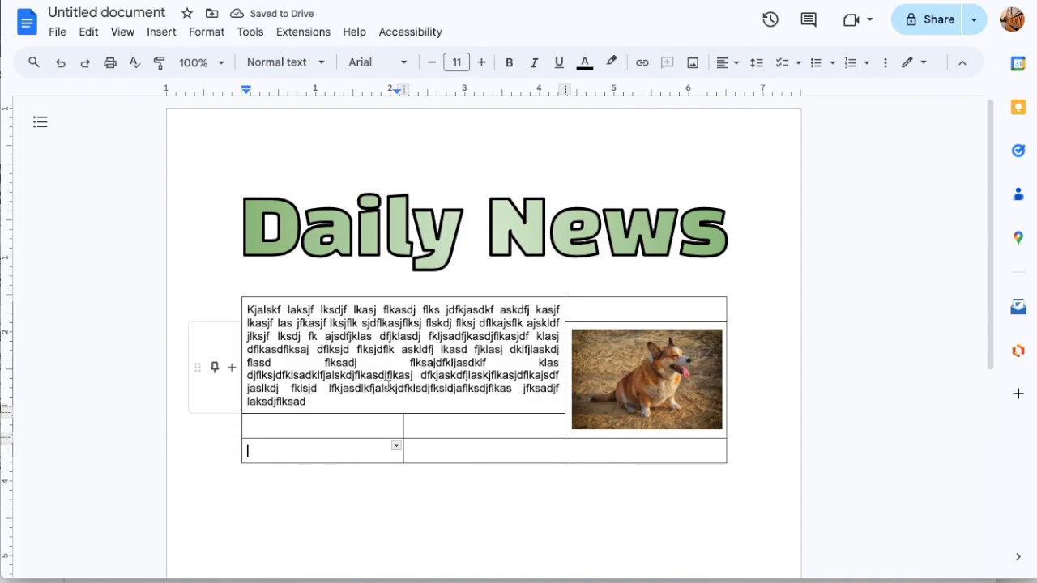
{"action": "right_click", "coordinate": [339, 450]}
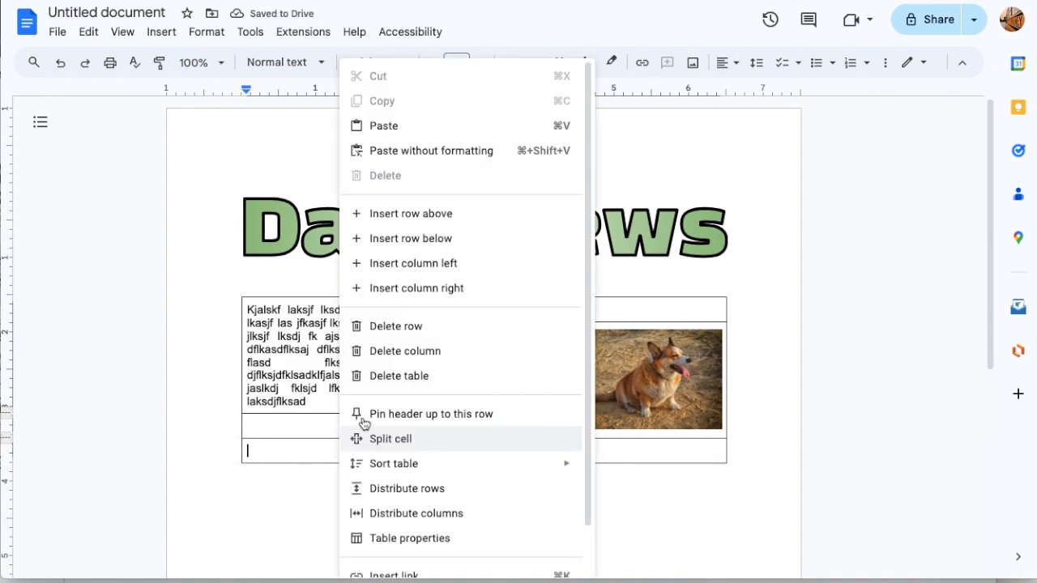
{"action": "left_click", "coordinate": [396, 239]}
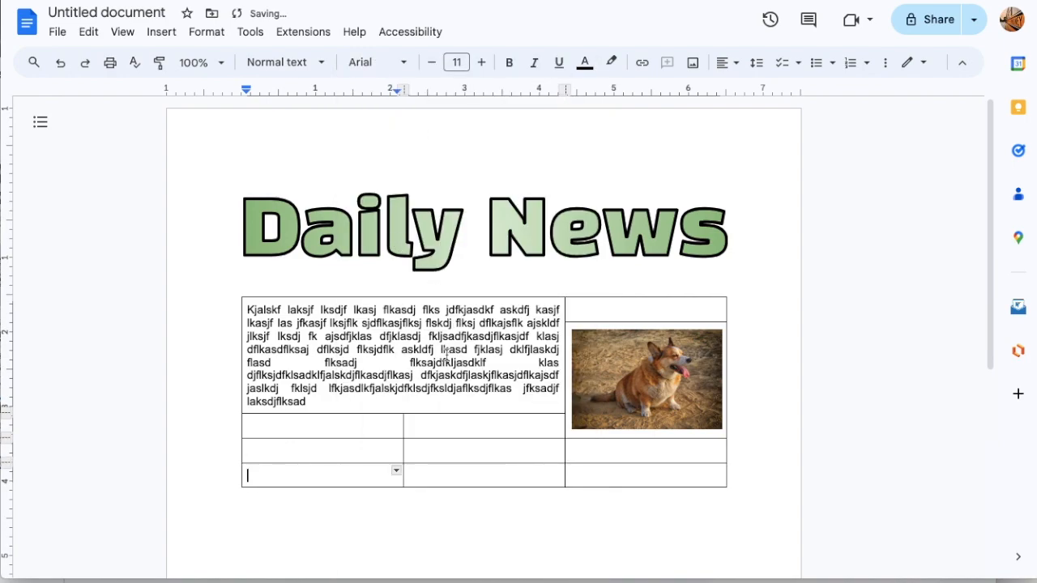
- Merge the first-column cells of the table's last two rows
{"action": "left_click_drag", "start_coordinate": [333, 454], "coordinate": [335, 476]}
{"action": "right_click", "coordinate": [334, 476]}
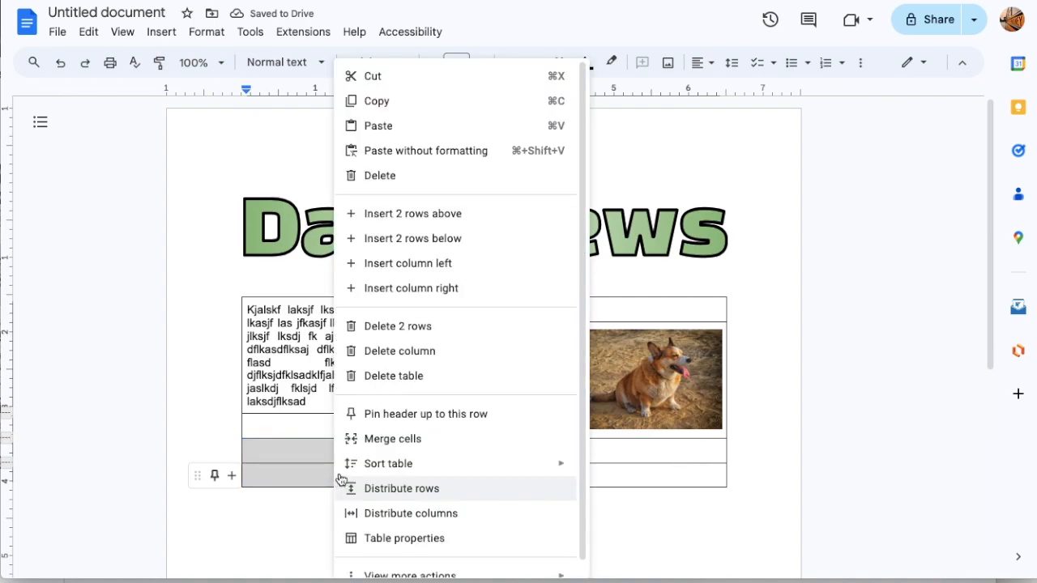
{"action": "left_click", "coordinate": [384, 439]}
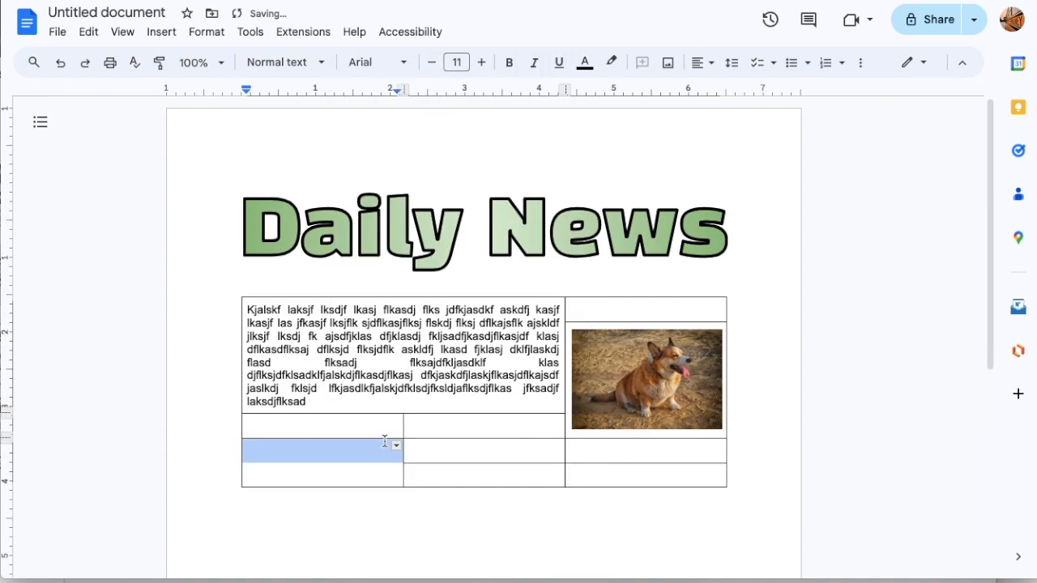
- Merge the middle-column cells of the table's last three rows into one cell
{"action": "left_click_drag", "start_coordinate": [439, 425], "coordinate": [440, 470]}
{"action": "right_click", "coordinate": [440, 470]}
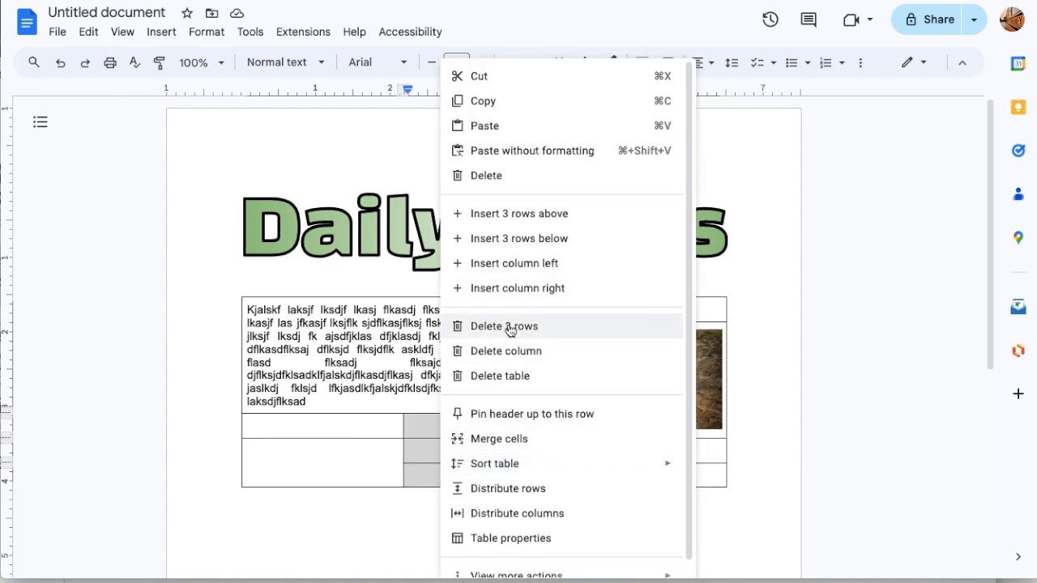
{"action": "left_click", "coordinate": [506, 442]}
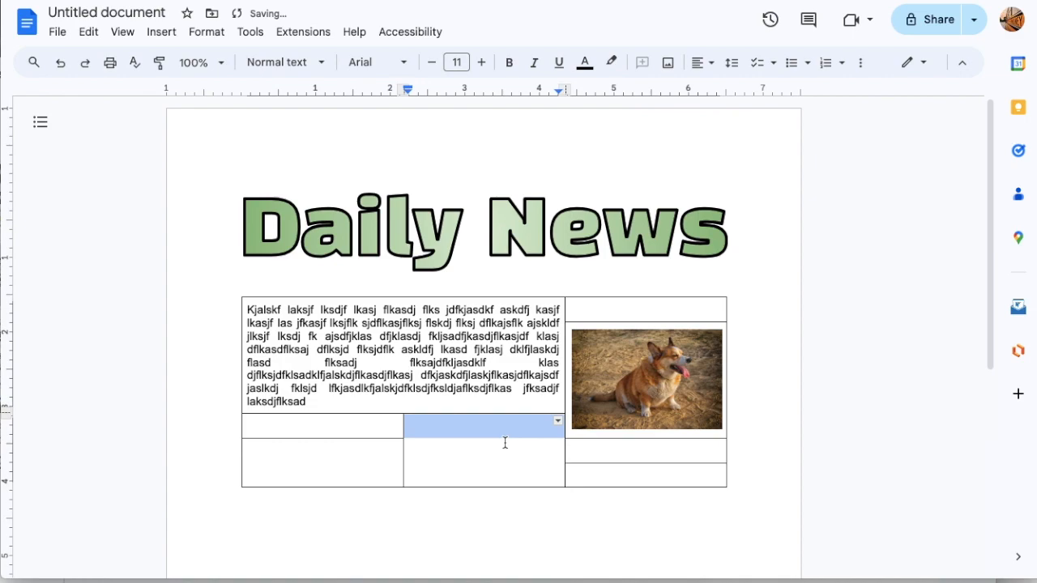
- Fill the merged middle-column cell with a paragraph of placeholder text and justify it
{"action": "left_click", "coordinate": [450, 427]}
{"action": "type", "text": "Lkasjf asflkja ;flkaj s;flk"}
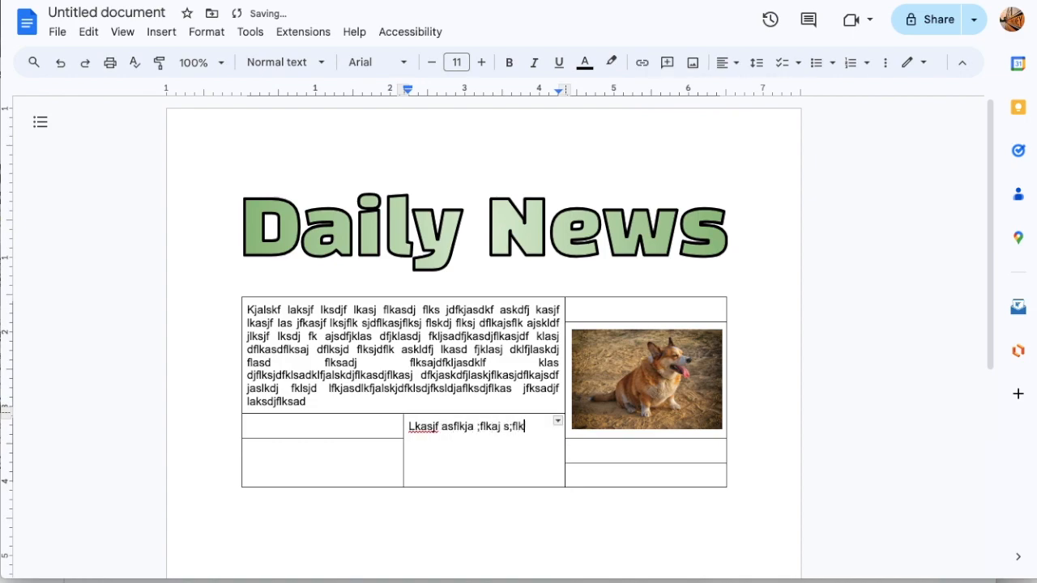
{"action": "type", "text": "s lfkj as;fkj as;flkjs afkjs fkjasf askfj alksjf lkasj f"}
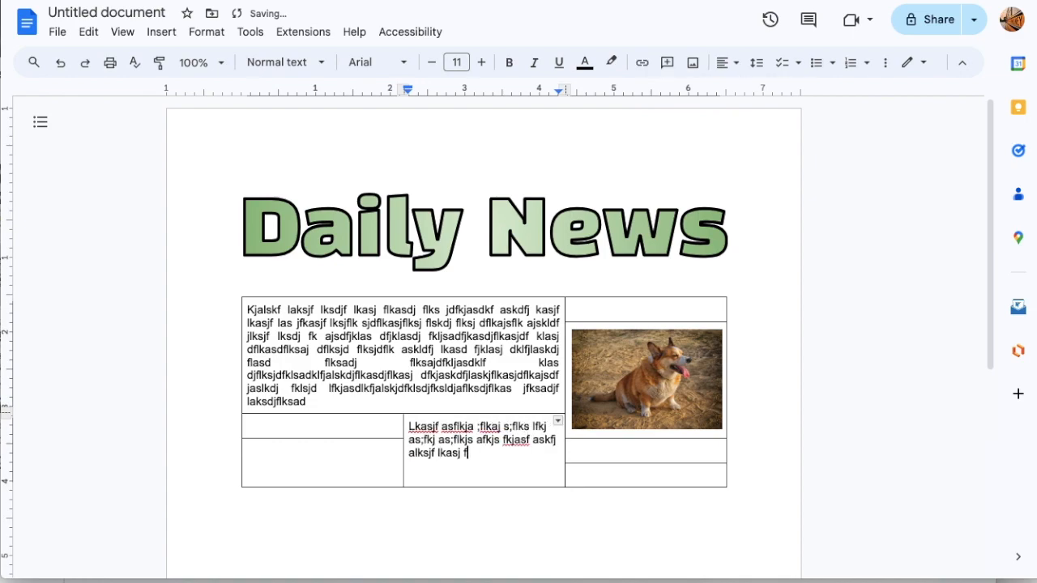
{"action": "type", "text": "lkasj flkas jflk askdlf jaksfklsdjfaklsjflasdjflkasj dflkas flkj"}
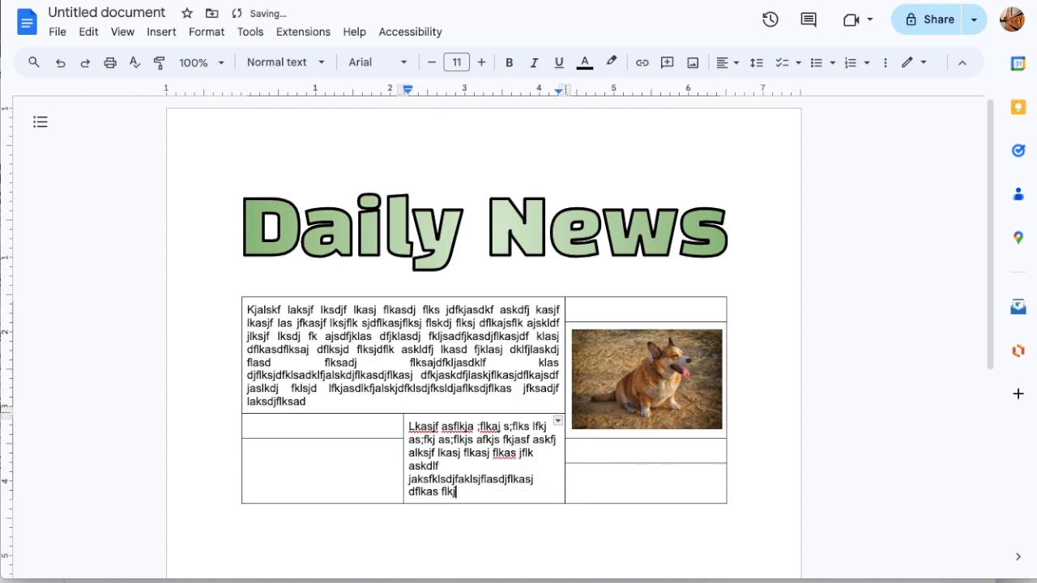
{"action": "type", "text": "asd lfj sdlkfj asdljflasdkjfl askdjf ;lasdjf;askdj f;lksadj"}
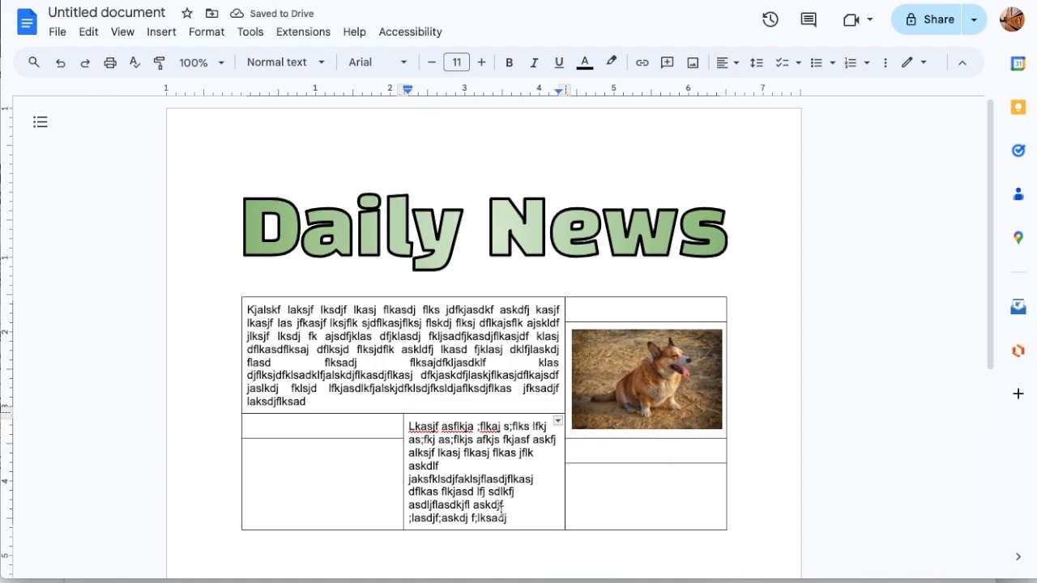
{"action": "left_click_drag", "start_coordinate": [511, 519], "coordinate": [407, 424]}
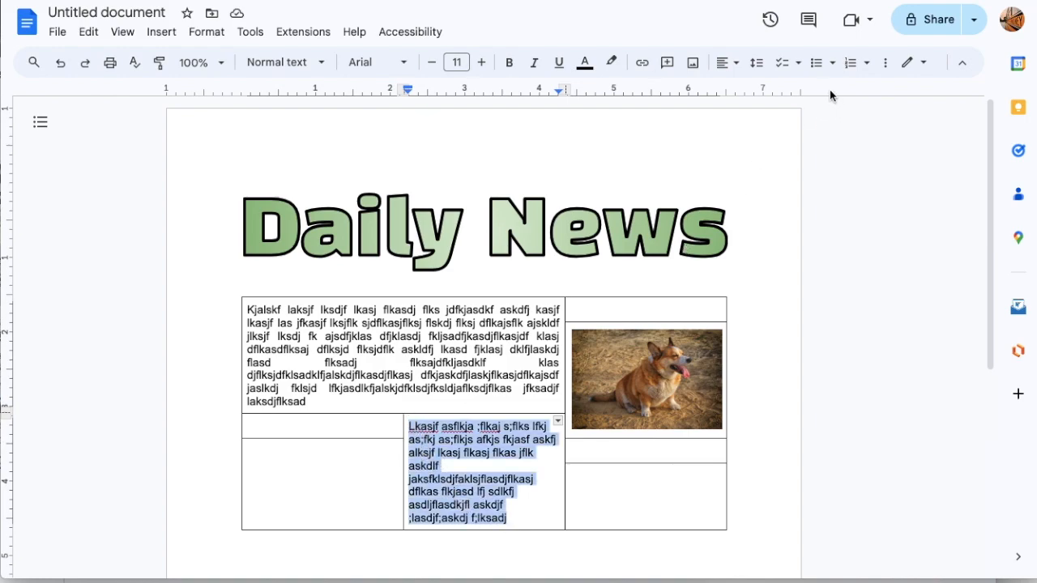
{"action": "left_click", "coordinate": [739, 64]}
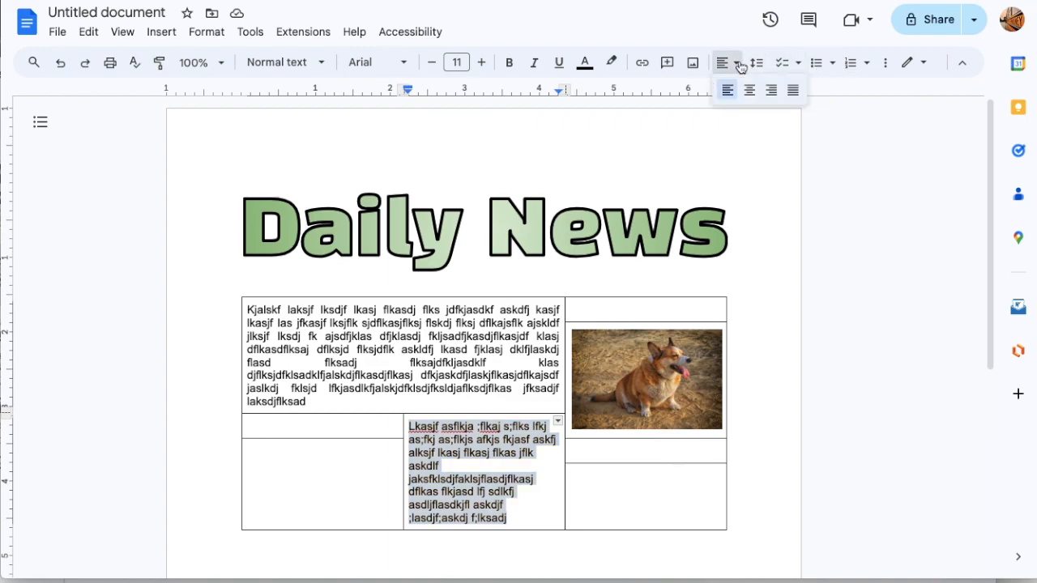
{"action": "left_click", "coordinate": [794, 90]}
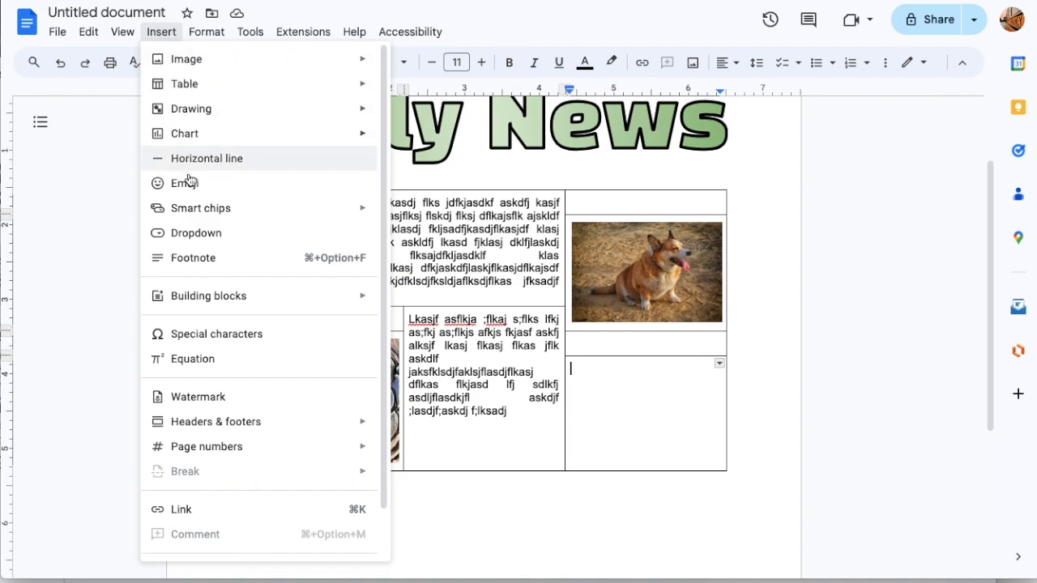
- Insert the squinting laughing face emoji in the third column's last cell and enlarge it to font size 140
{"action": "left_click", "coordinate": [187, 183]}
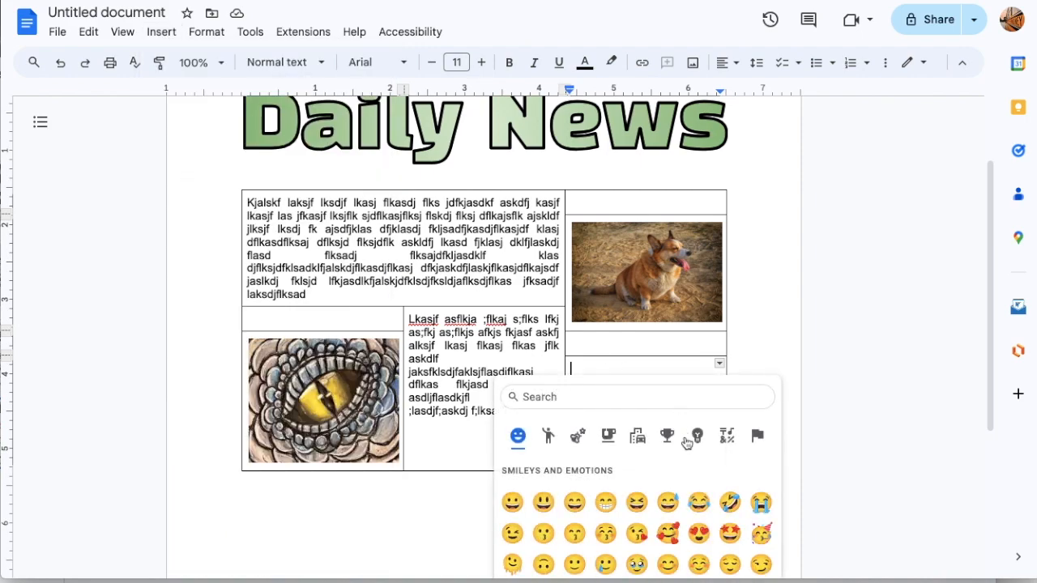
{"action": "left_click", "coordinate": [637, 501]}
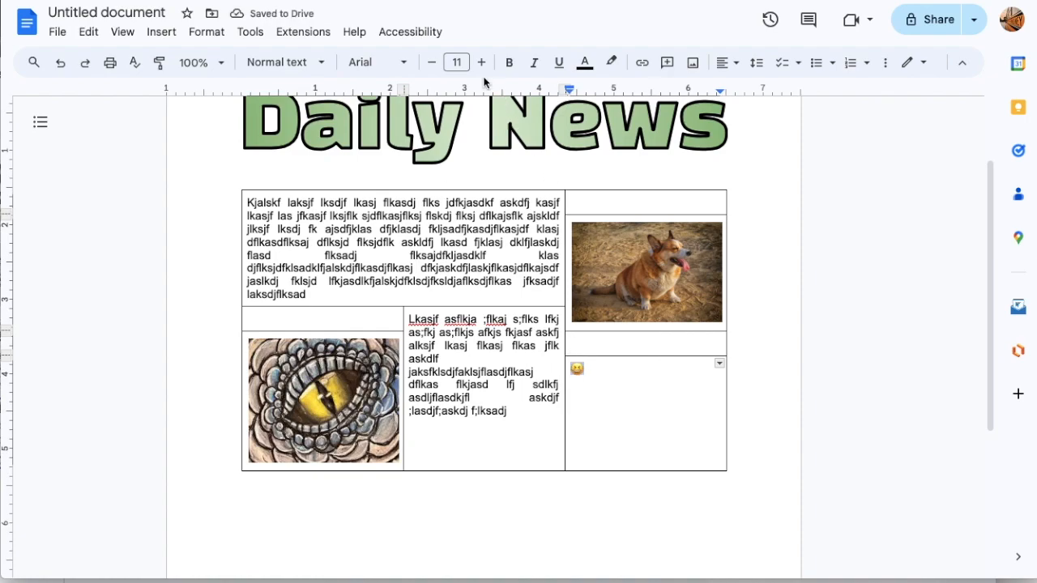
{"action": "left_click", "coordinate": [458, 62]}
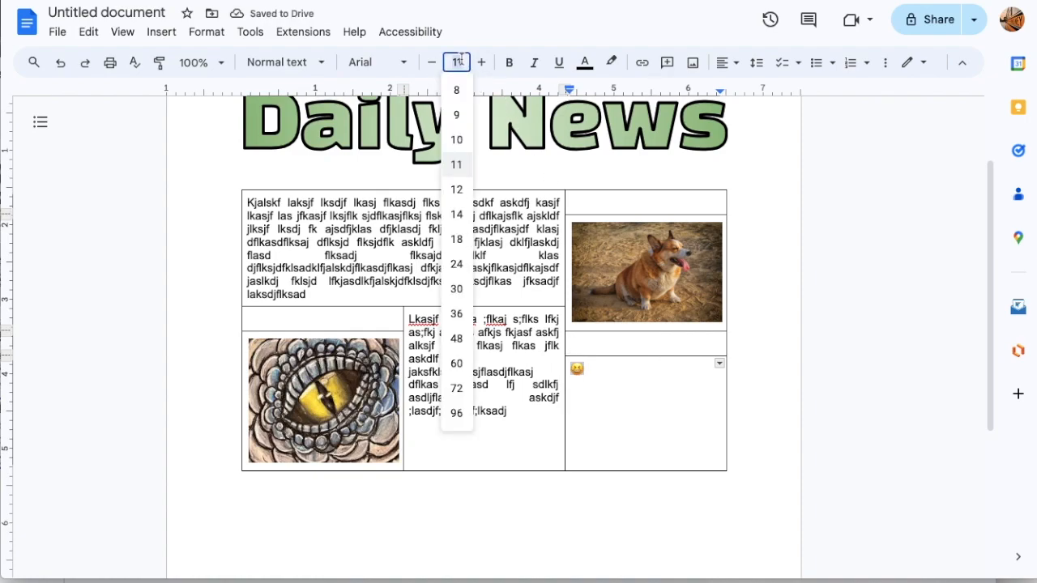
{"action": "type", "text": "200"}
{"action": "key", "text": "Return"}
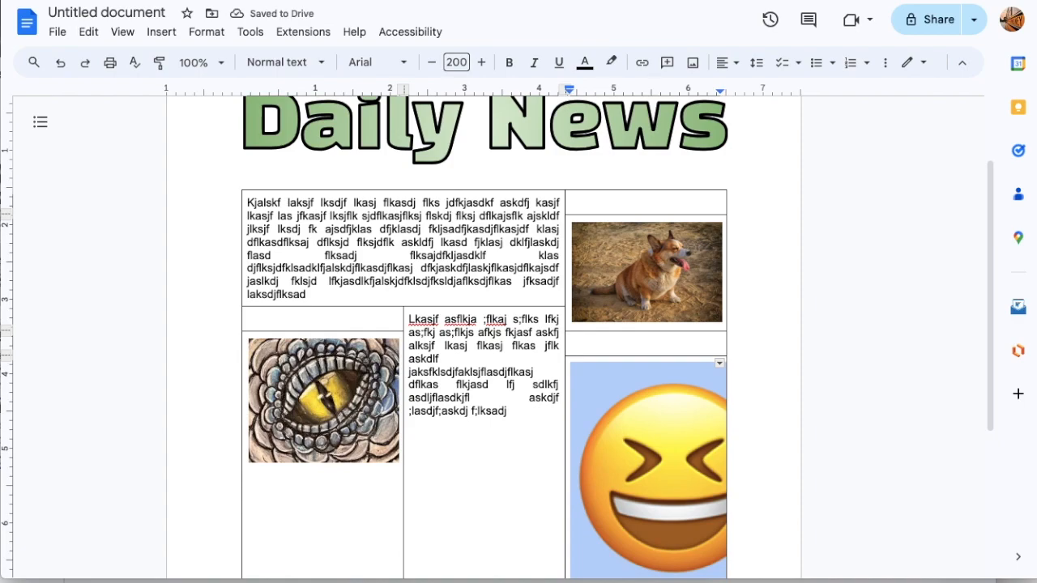
{"action": "left_click", "coordinate": [458, 62]}
{"action": "type", "text": "140"}
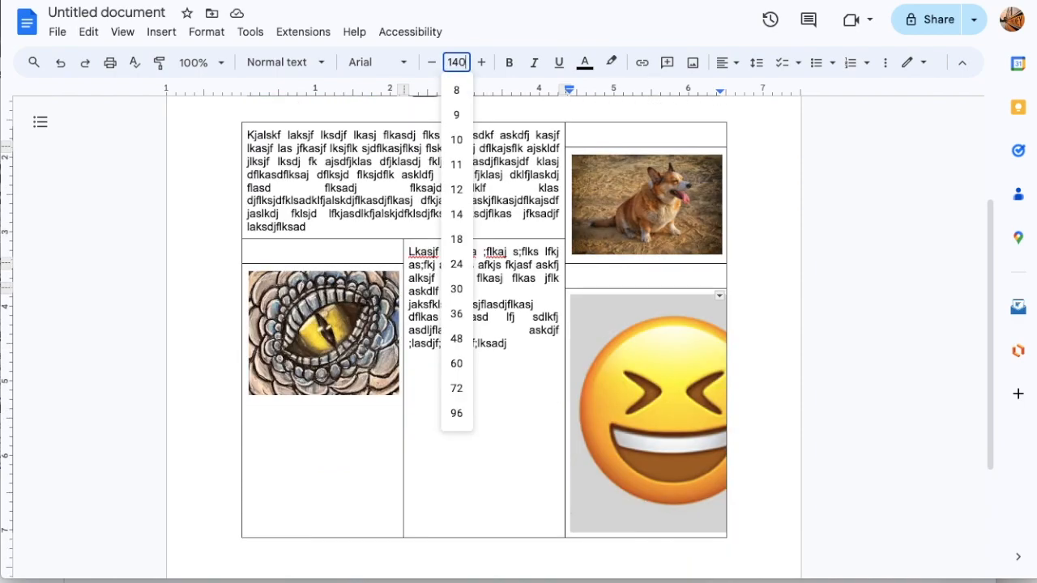
{"action": "key", "text": "Return"}
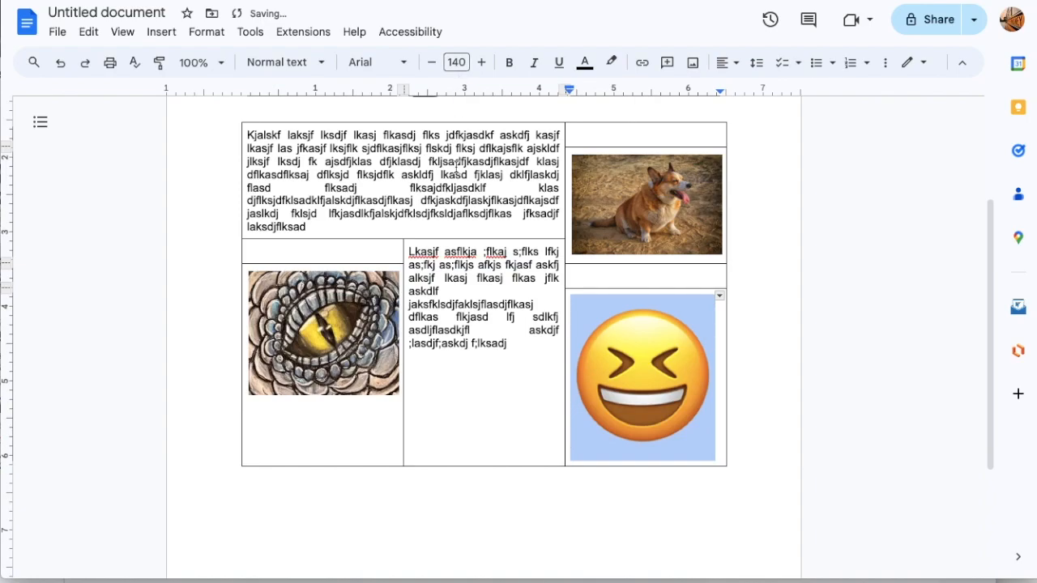
- Select all the cells of the table and color their borders dark green
{"action": "left_click", "coordinate": [448, 404]}
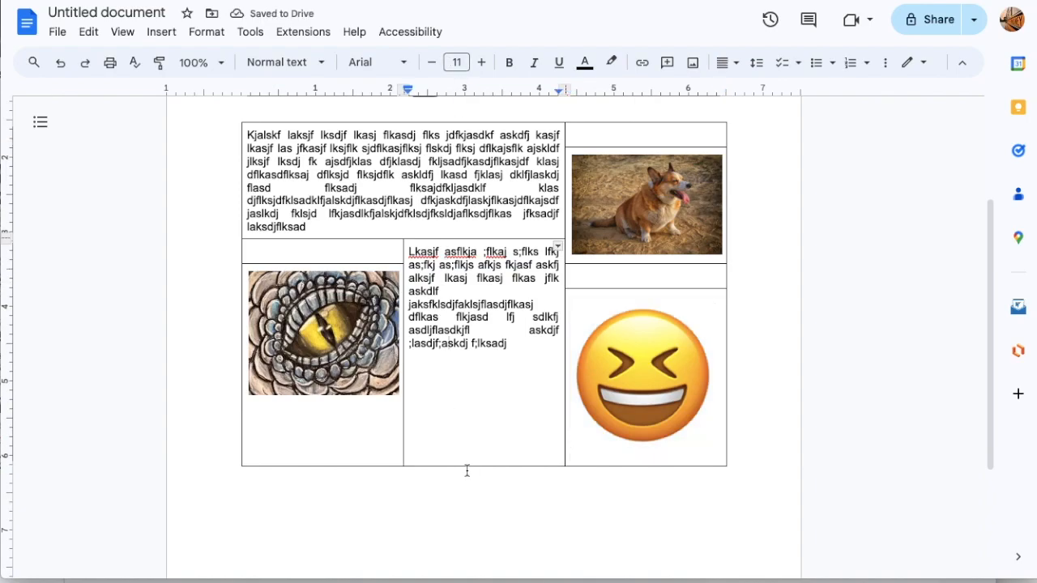
{"action": "left_click_drag", "start_coordinate": [467, 467], "coordinate": [460, 425]}
{"action": "left_click_drag", "start_coordinate": [487, 405], "coordinate": [225, 195]}
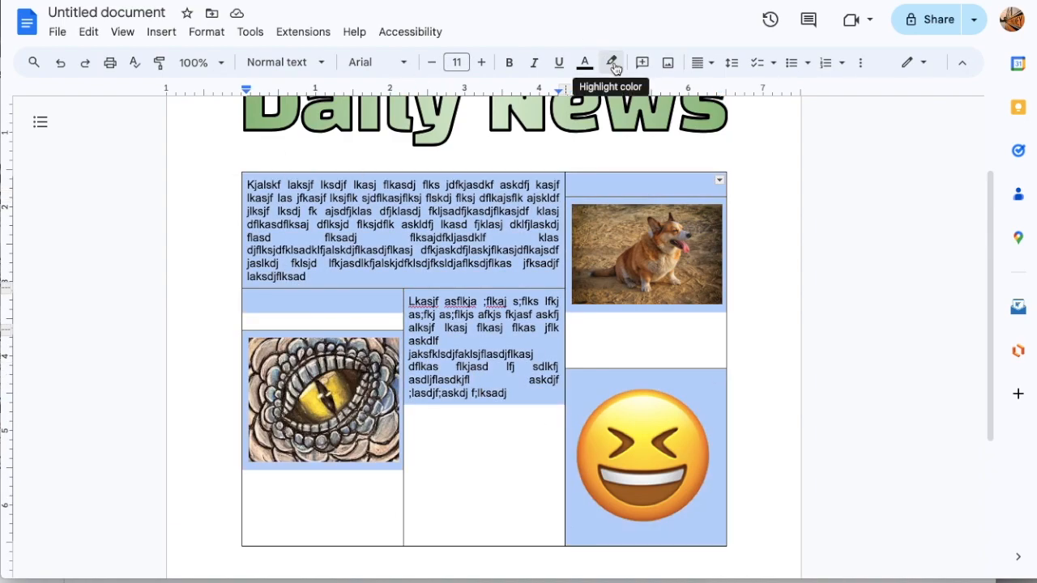
{"action": "left_click", "coordinate": [861, 66]}
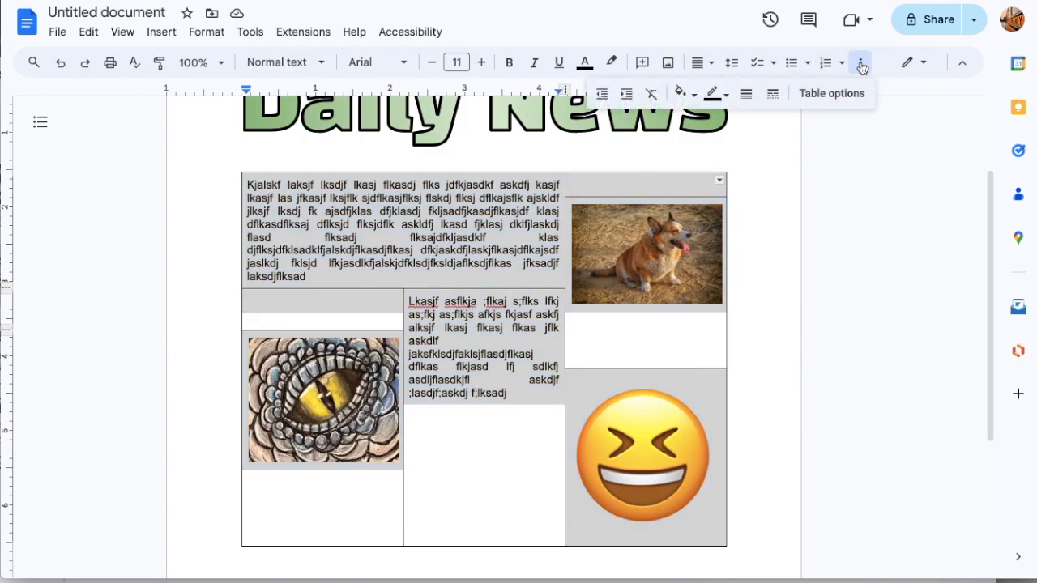
{"action": "left_click", "coordinate": [725, 96]}
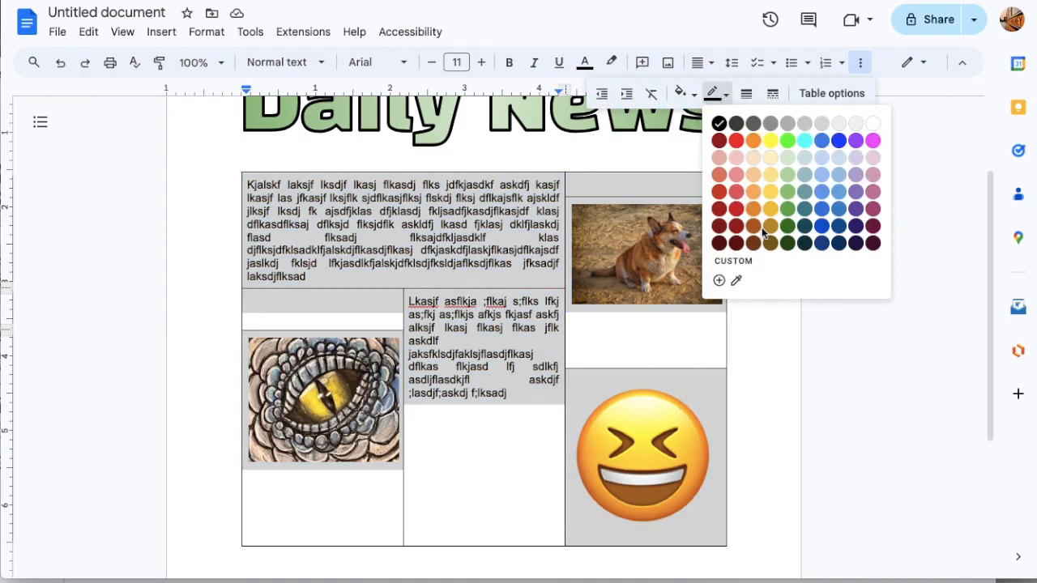
{"action": "left_click", "coordinate": [788, 228]}
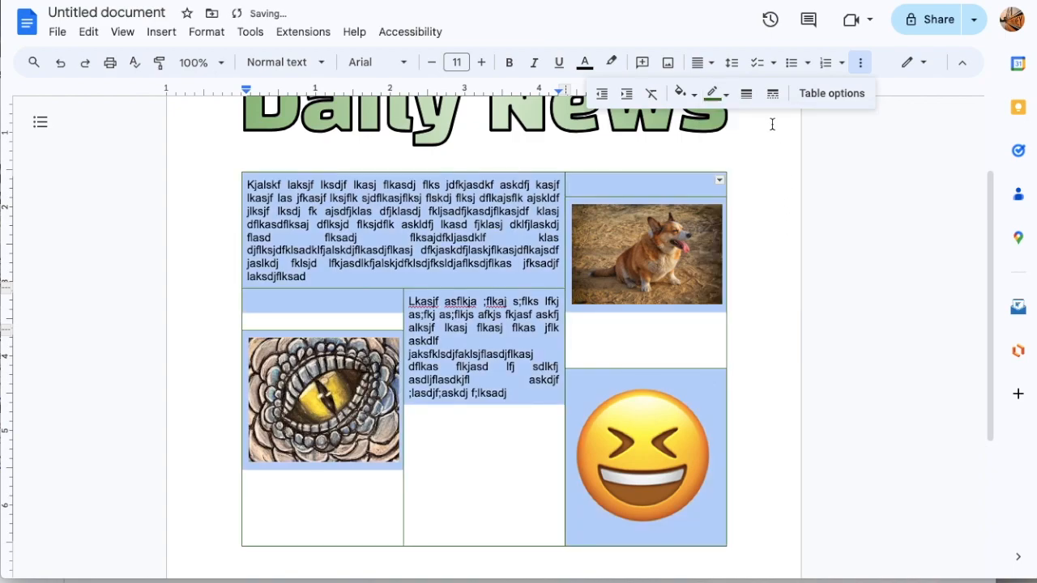
- Set the borders of the whole table to 6pt width and black
{"action": "left_click", "coordinate": [746, 94]}
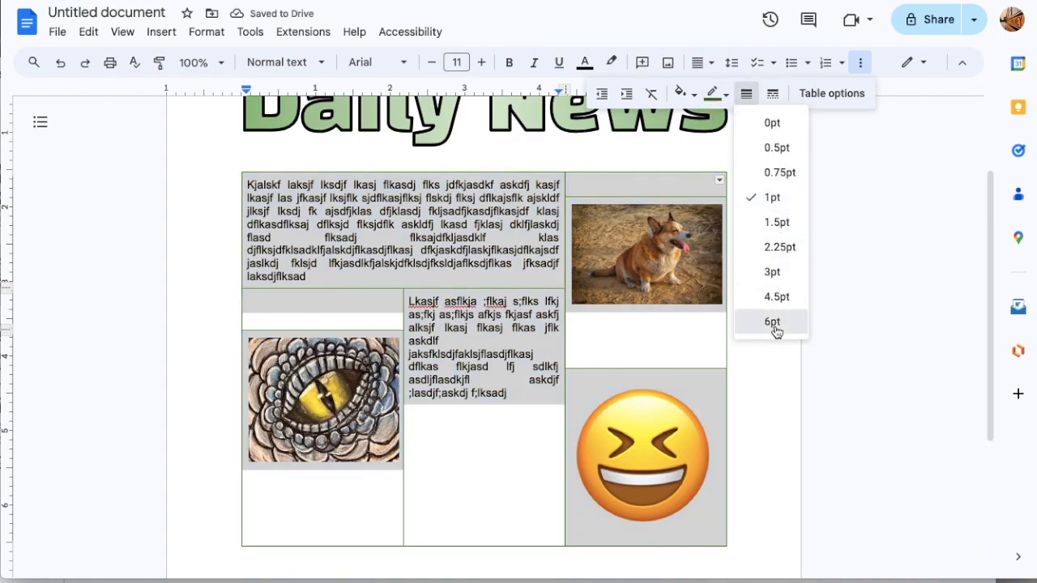
{"action": "left_click", "coordinate": [774, 321]}
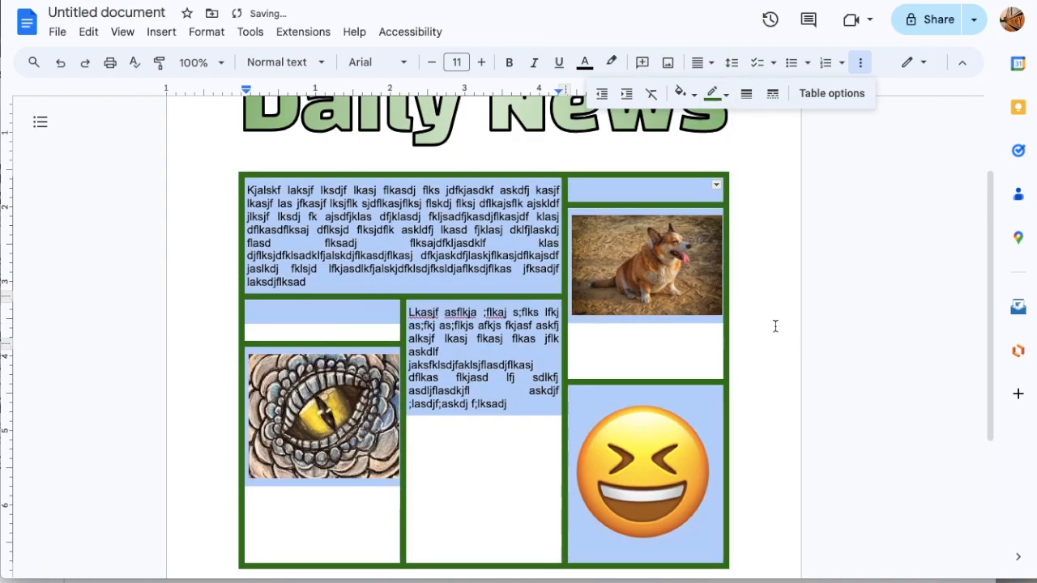
{"action": "left_click", "coordinate": [716, 94]}
{"action": "left_click", "coordinate": [718, 124]}
- Add the heading "TITLE" above the first article's text, separated from it by a blank line
{"action": "key", "text": "Return"}
{"action": "key", "text": "Return"}
{"action": "key", "text": "Up"}
{"action": "key", "text": "Up"}
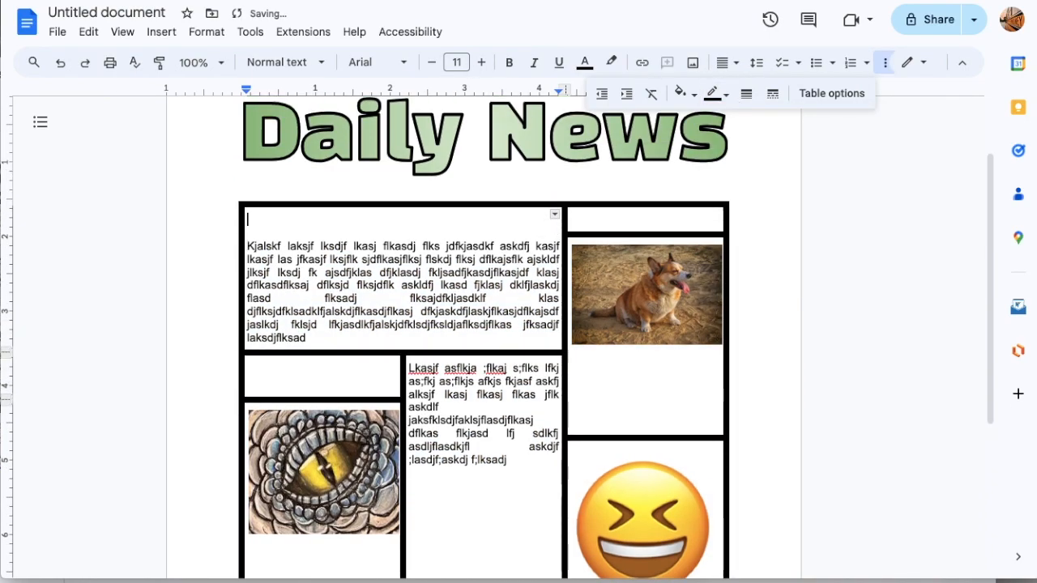
{"action": "type", "text": "TITLE"}
- Set the "TITLE" heading to font size 29 and make it bold
{"action": "left_click_drag", "start_coordinate": [281, 219], "coordinate": [244, 219]}
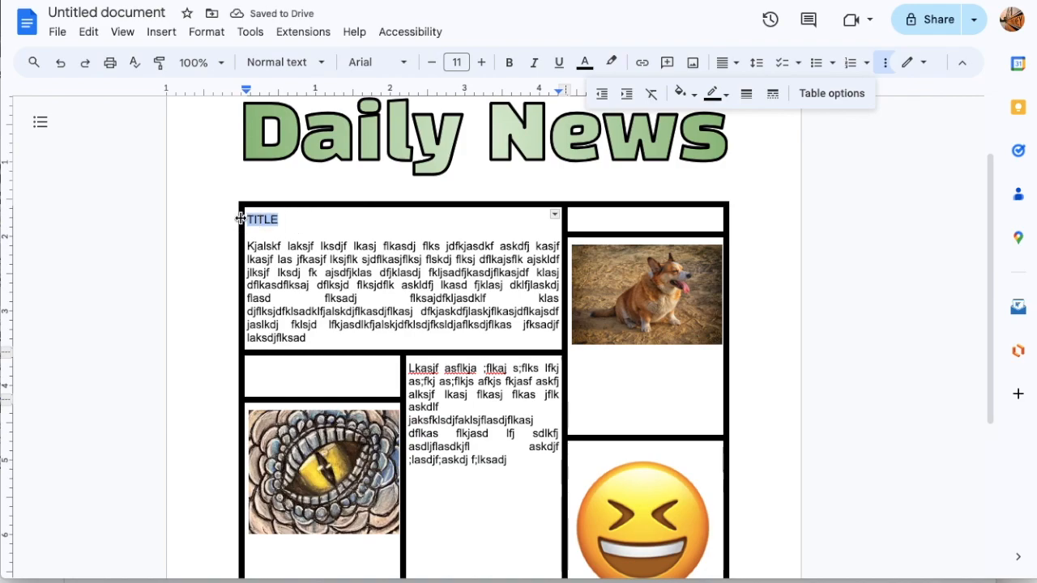
{"action": "left_click", "coordinate": [481, 63]}
{"action": "left_click", "coordinate": [480, 63]}
{"action": "left_click", "coordinate": [480, 63]}
{"action": "left_click", "coordinate": [481, 63]}
{"action": "left_click", "coordinate": [480, 63]}
{"action": "left_click", "coordinate": [480, 63]}
{"action": "left_click", "coordinate": [480, 64]}
{"action": "left_click", "coordinate": [480, 63]}
{"action": "left_click", "coordinate": [480, 63]}
{"action": "left_click", "coordinate": [480, 63]}
{"action": "left_click", "coordinate": [480, 63]}
{"action": "left_click", "coordinate": [510, 64]}
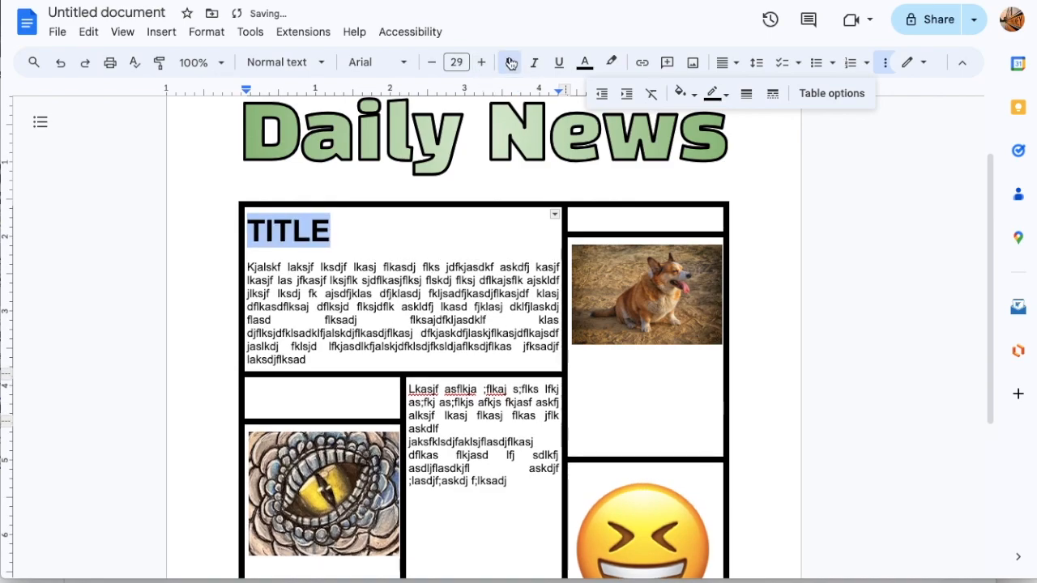
- Change the heading's font to Cherry Cream Soda and center it in its cell
{"action": "left_click", "coordinate": [400, 65]}
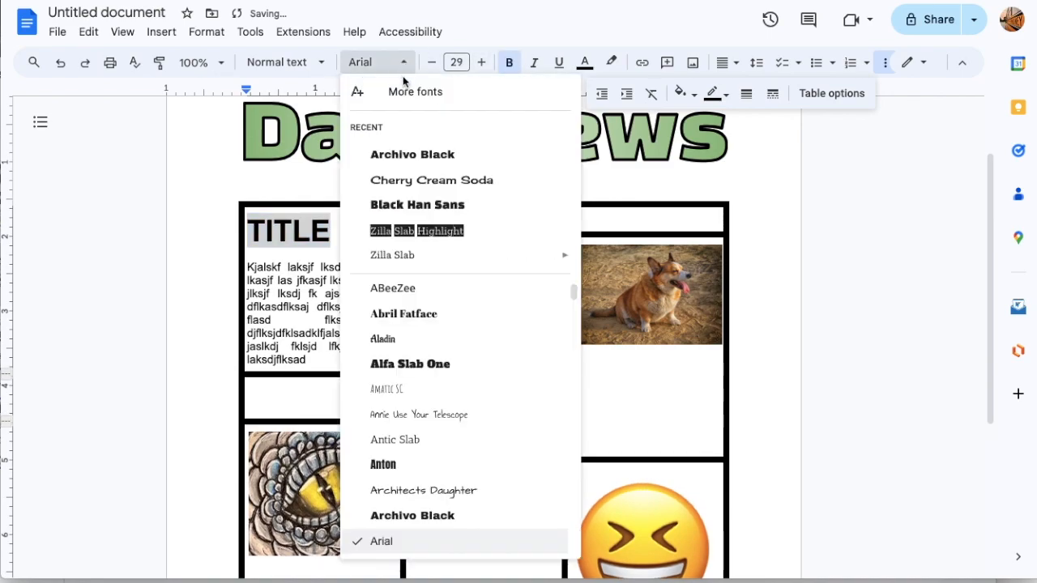
{"action": "left_click", "coordinate": [409, 180]}
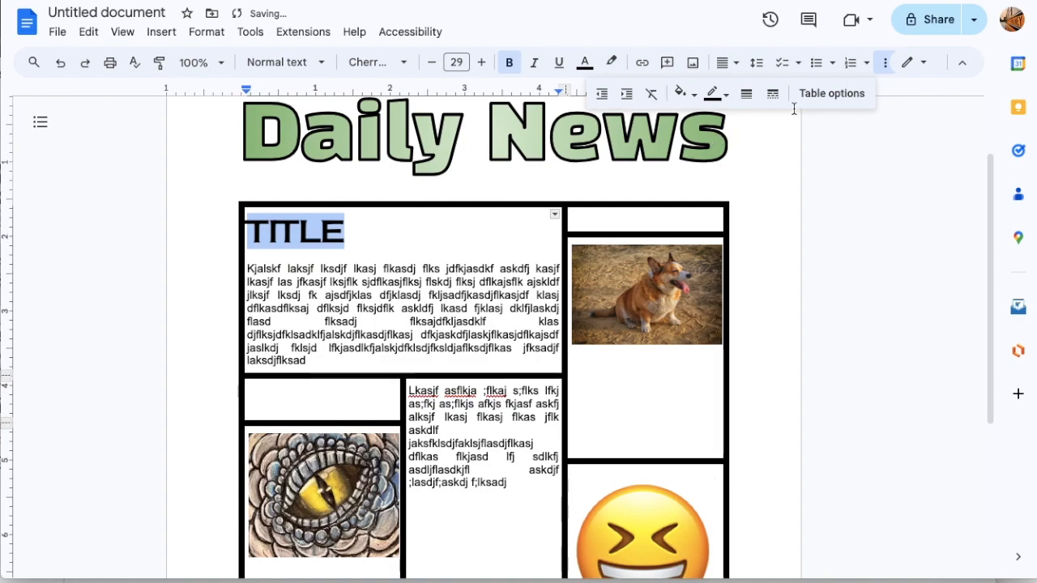
{"action": "left_click", "coordinate": [724, 64]}
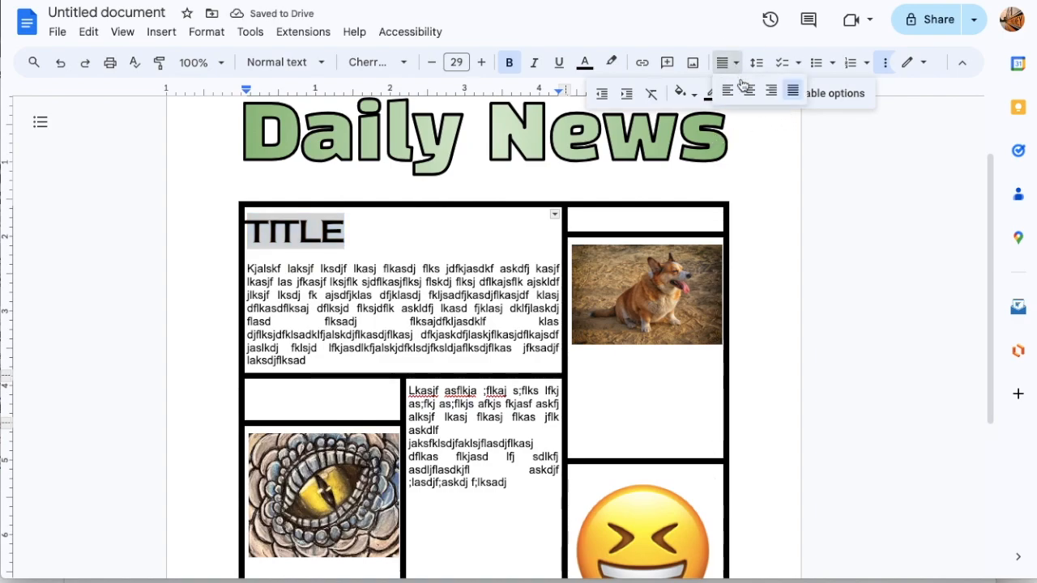
{"action": "left_click", "coordinate": [750, 92]}
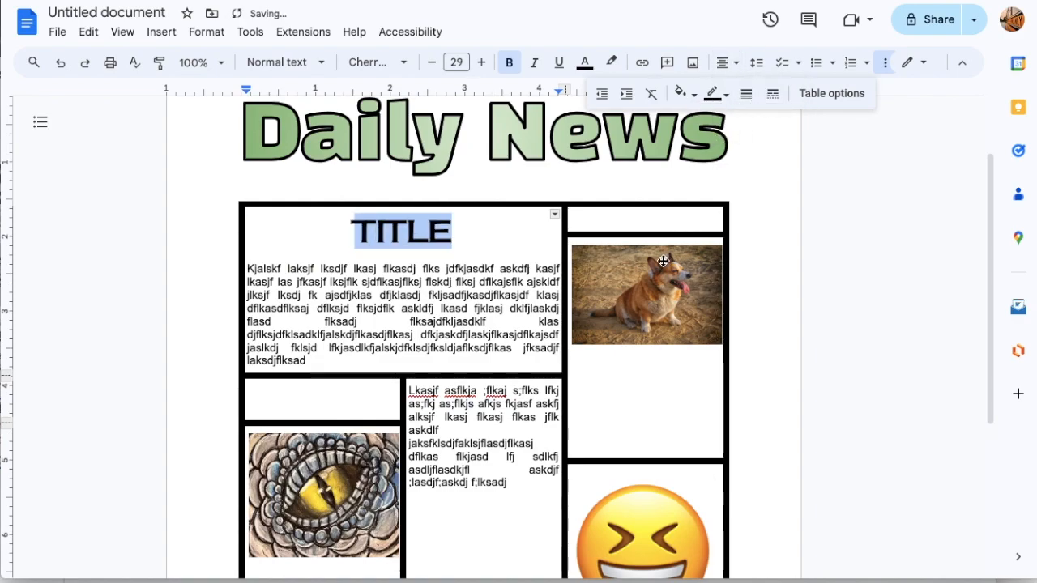
- Add a right-aligned byline with "By:" and the author's full name below the first article, after a blank line
{"action": "left_click", "coordinate": [306, 361]}
{"action": "key", "text": "Return"}
{"action": "key", "text": "Return"}
{"action": "type", "text": "By: Susa"}
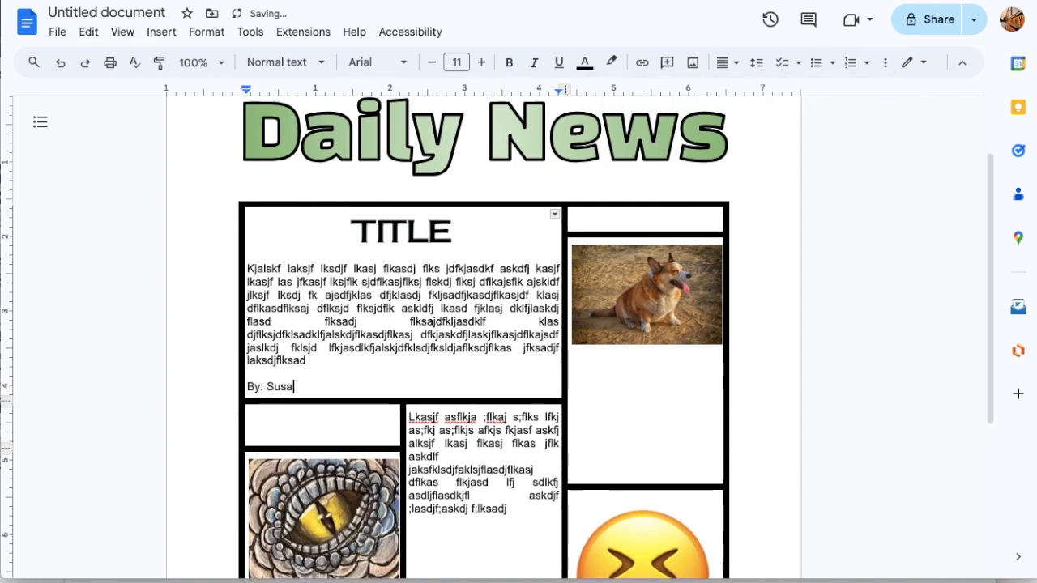
{"action": "type", "text": "n Snowflake"}
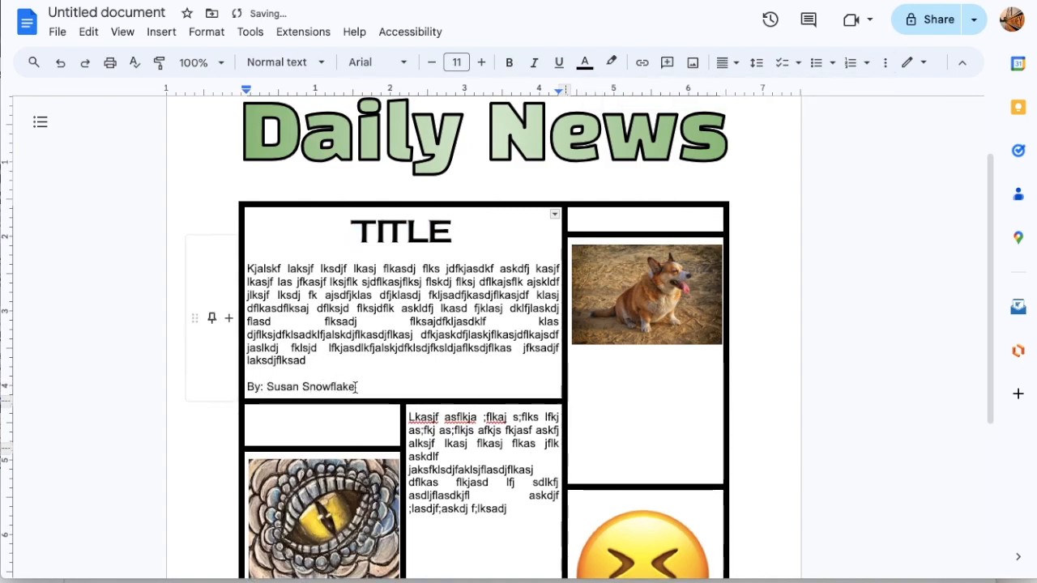
{"action": "left_click_drag", "start_coordinate": [354, 386], "coordinate": [230, 386]}
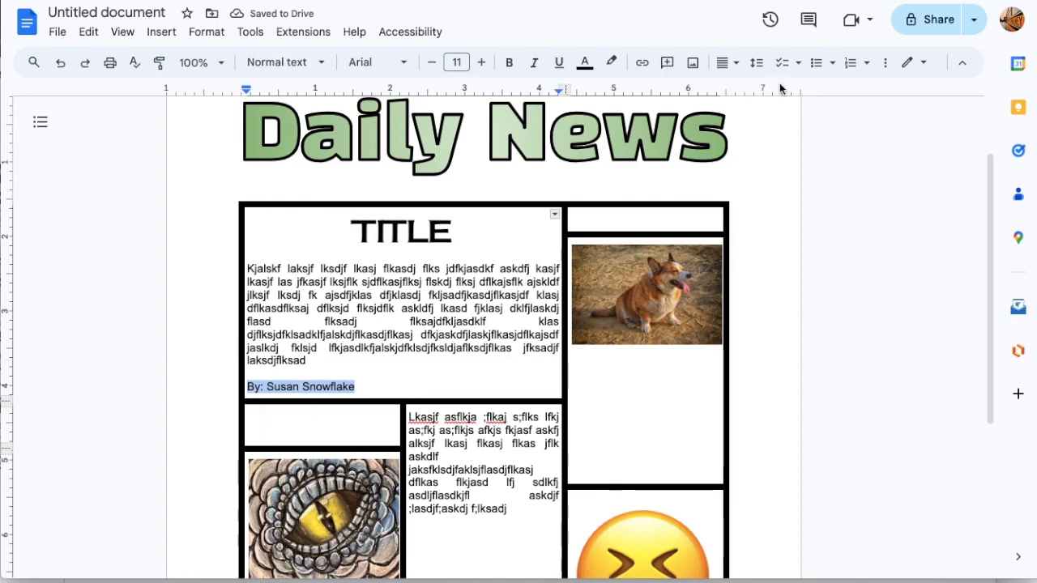
{"action": "left_click", "coordinate": [726, 62]}
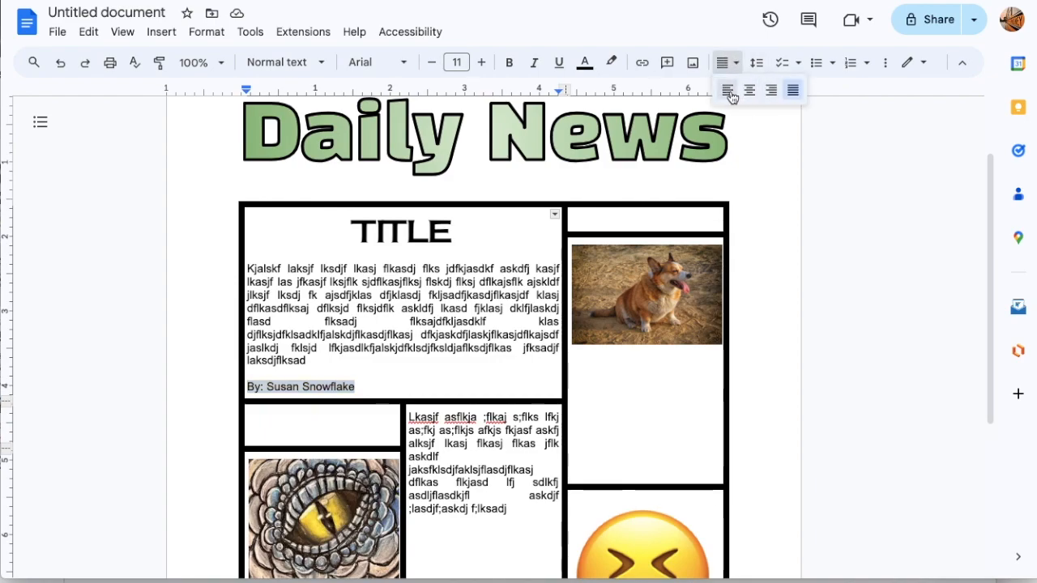
{"action": "left_click", "coordinate": [771, 90]}
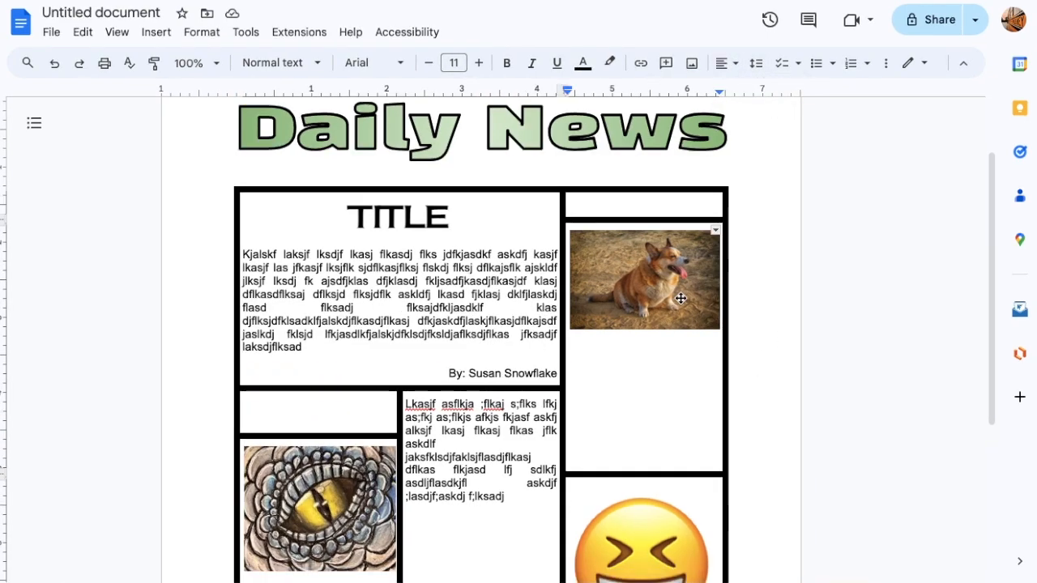
- Shrink the corgi image and add an eight-line bulleted list of placeholder text beneath it in the same cell
{"action": "left_click", "coordinate": [682, 312]}
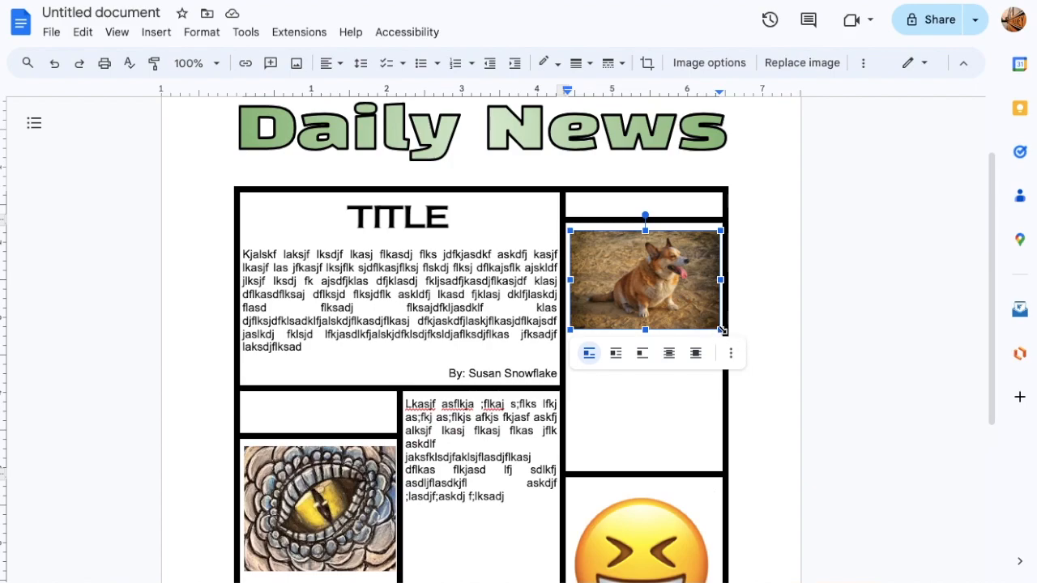
{"action": "left_click_drag", "start_coordinate": [721, 330], "coordinate": [687, 309]}
{"action": "left_click", "coordinate": [700, 304]}
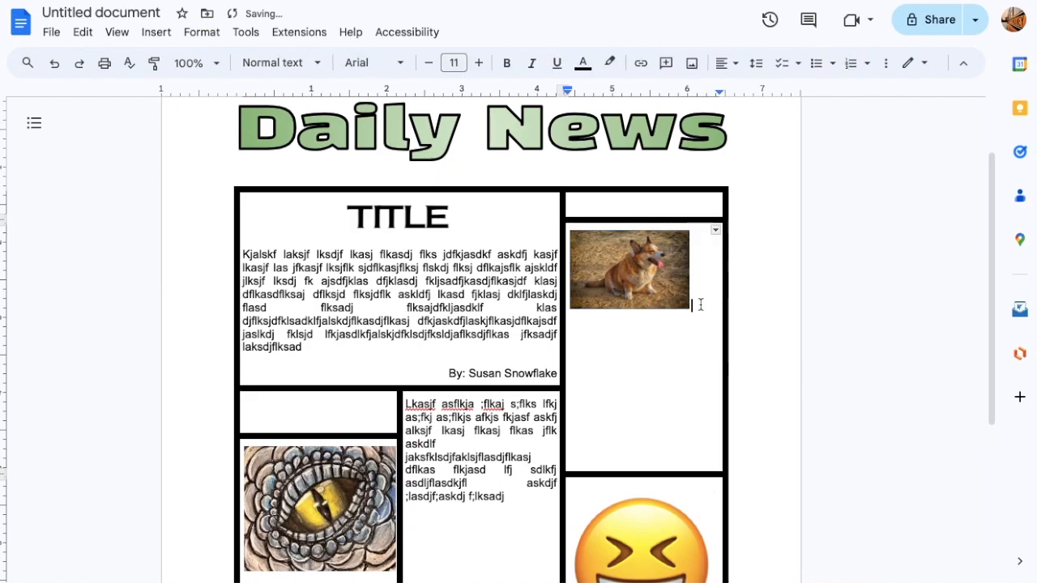
{"action": "type", "text": "Jaslkdfj laskjfasfa Lasjfdlakjsfasfkjas Laksjdflaskjfasfkjsa Lksfdjlaskjflsakjfsadfj Laskdfjlasjflkasjflksda Laksjflskjfas Lakdsfjlskjfas L akdsfjlskjf"}
{"action": "left_click_drag", "start_coordinate": [629, 411], "coordinate": [567, 323]}
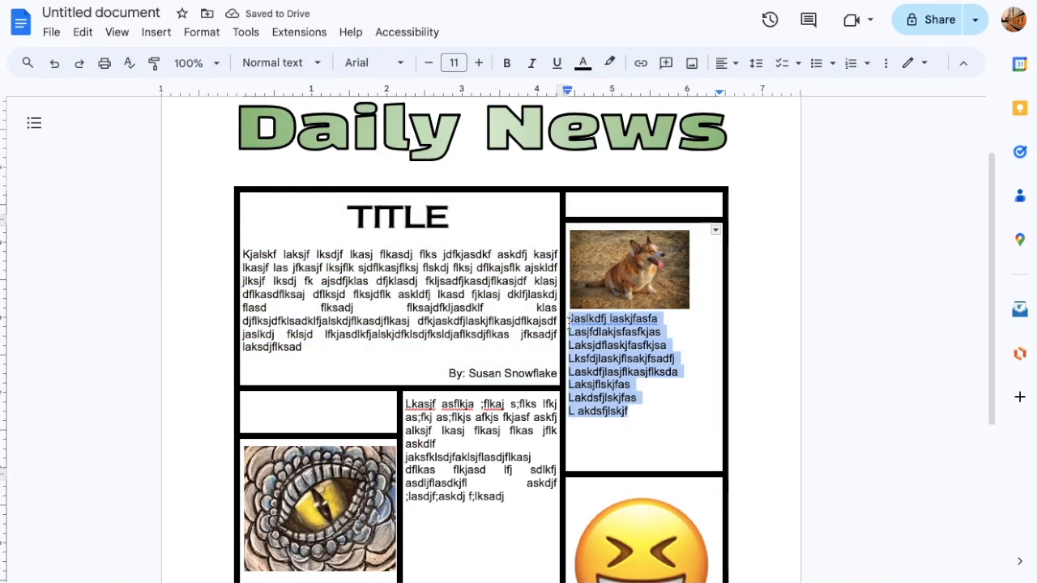
{"action": "left_click", "coordinate": [817, 63]}
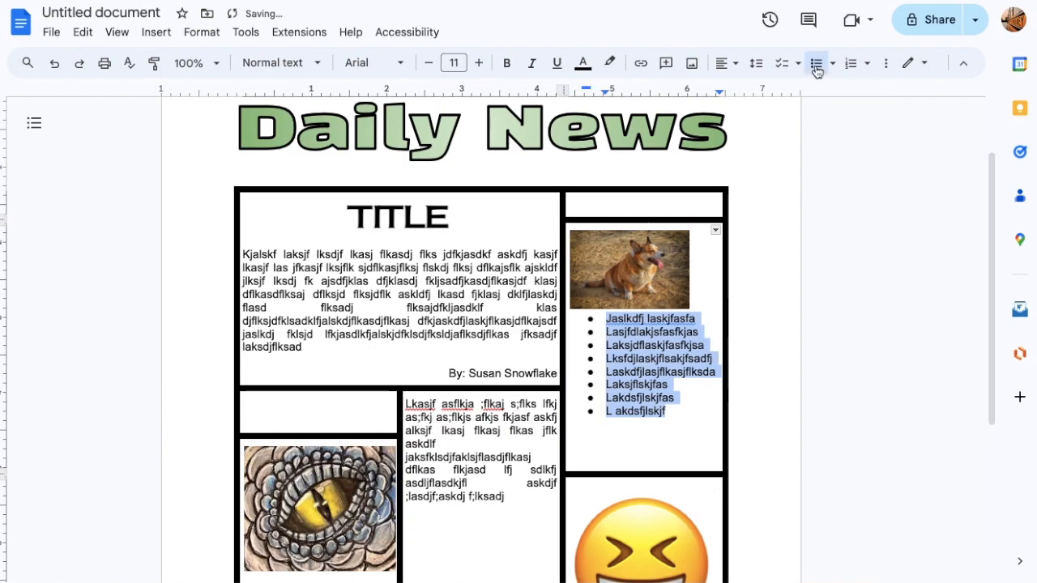
- Enlarge the corgi image to nearly the full cell width and center it in its cell
{"action": "left_click", "coordinate": [655, 259]}
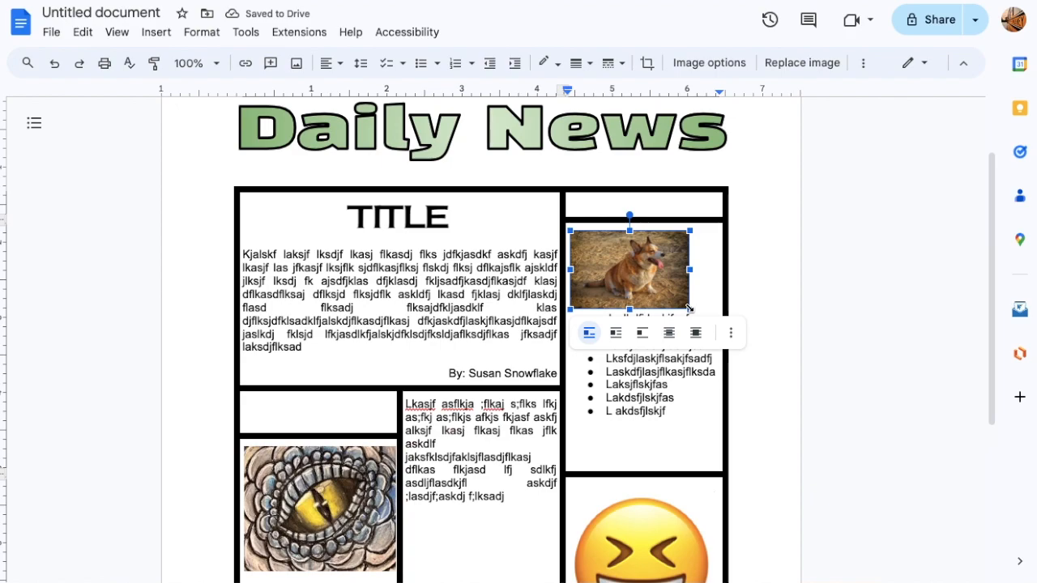
{"action": "left_click_drag", "start_coordinate": [688, 308], "coordinate": [711, 323]}
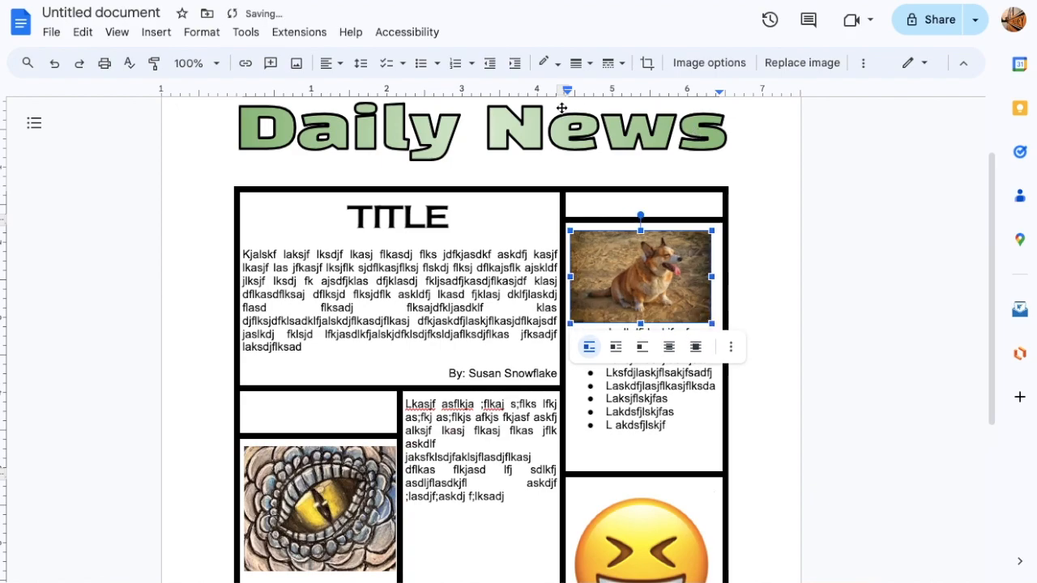
{"action": "left_click", "coordinate": [328, 64]}
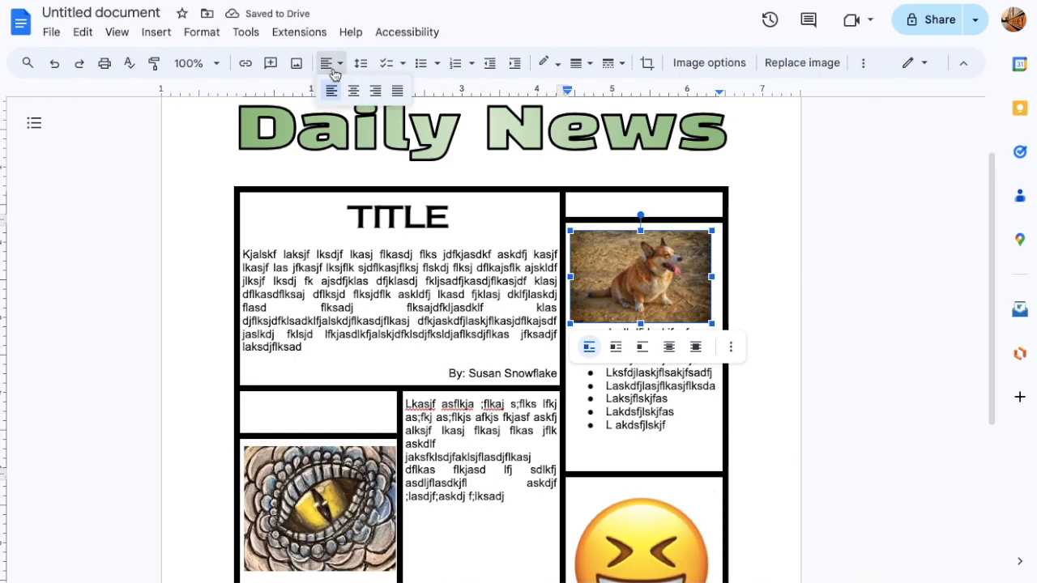
{"action": "left_click", "coordinate": [353, 91]}
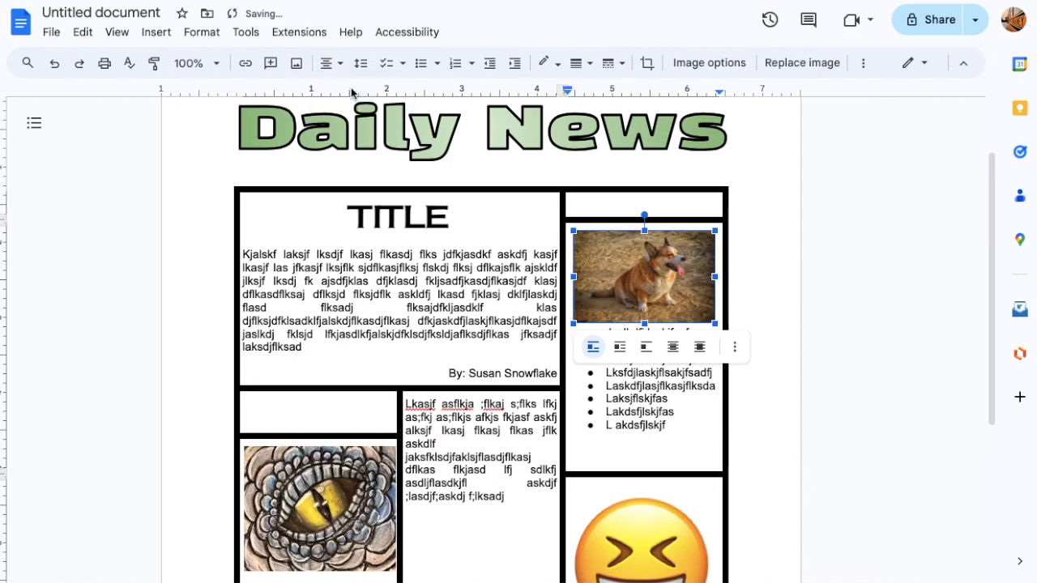
- Give the corgi image a thick black border
{"action": "left_click", "coordinate": [577, 63]}
{"action": "left_click", "coordinate": [608, 170]}
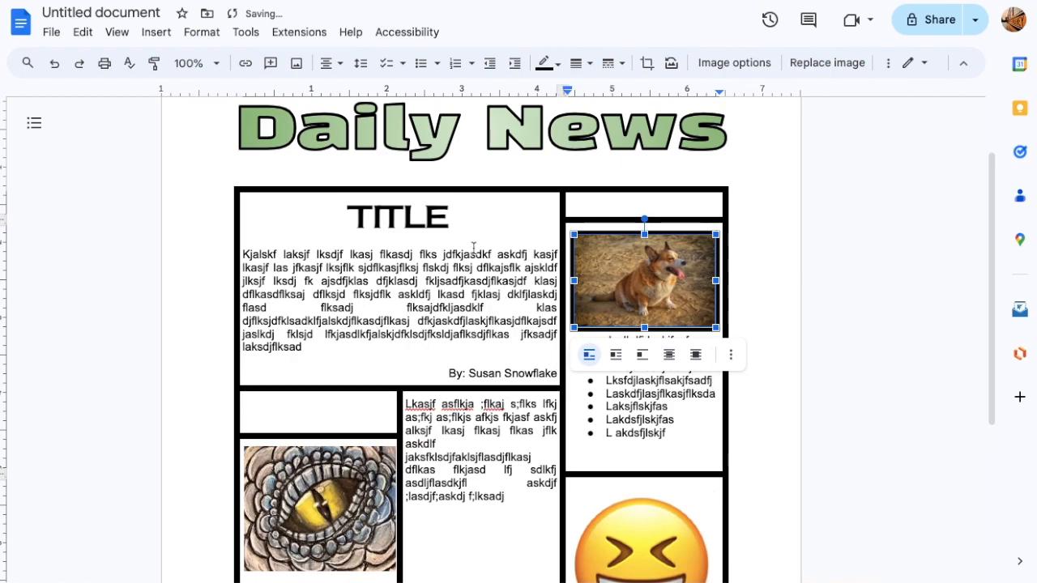
- In the "Daily News" drawing, add a rectangle about 7.7 by 0.5 inches directly under the lettering and fill it black
{"action": "double_click", "coordinate": [441, 147]}
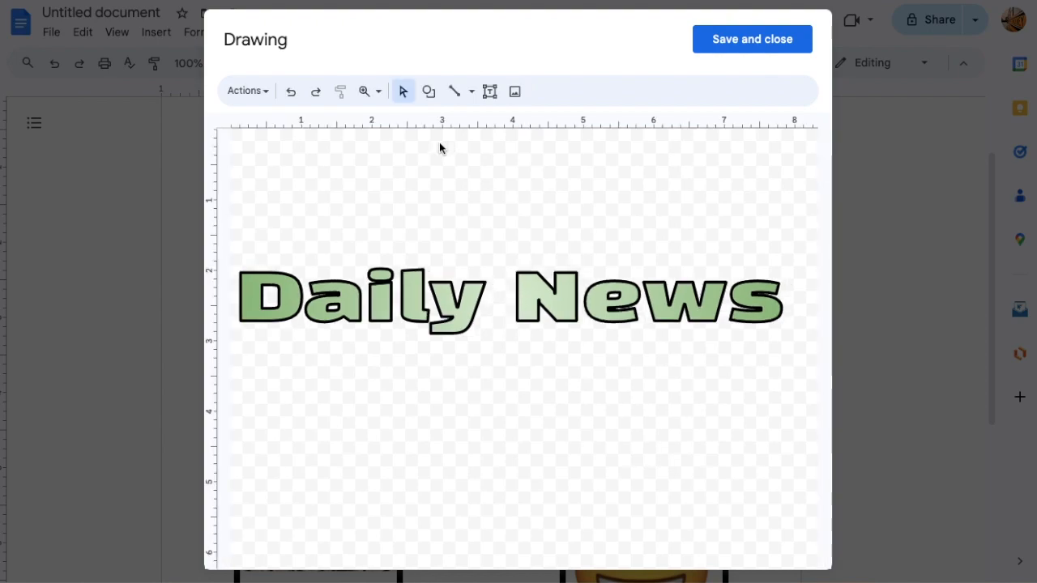
{"action": "left_click", "coordinate": [429, 91]}
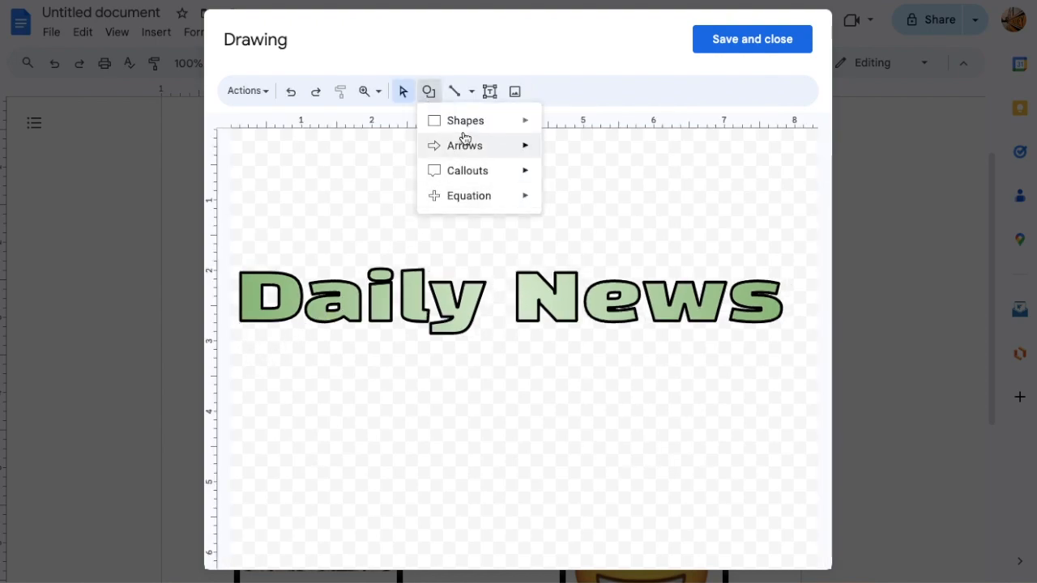
{"action": "mouse_move", "coordinate": [498, 135]}
{"action": "left_click", "coordinate": [553, 124]}
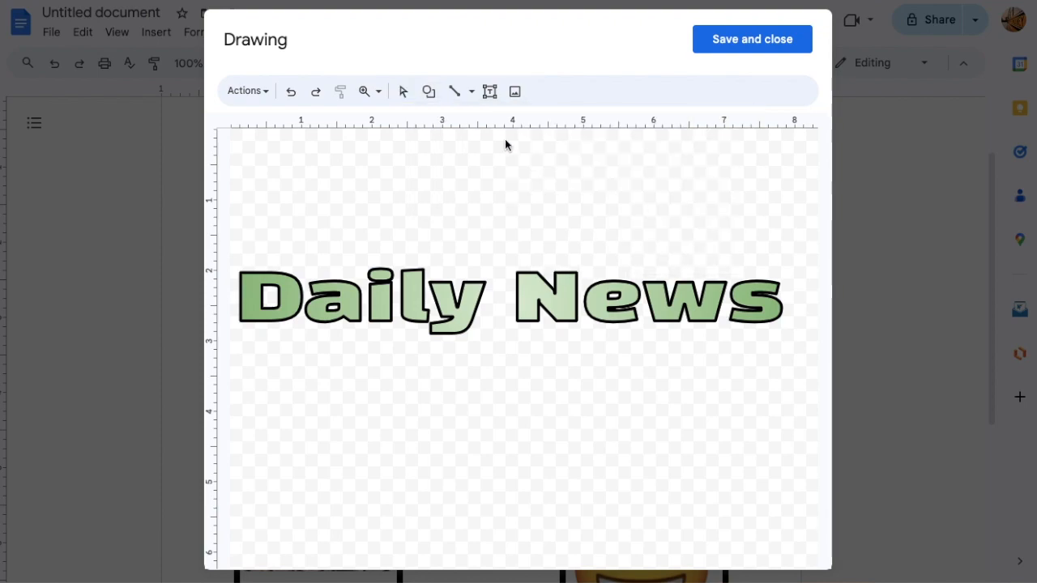
{"action": "mouse_move", "coordinate": [242, 325]}
{"action": "left_mouse_down"}
{"action": "mouse_move", "coordinate": [720, 337]}
{"action": "mouse_move", "coordinate": [776, 342]}
{"action": "mouse_move", "coordinate": [786, 363]}
{"action": "left_mouse_up"}
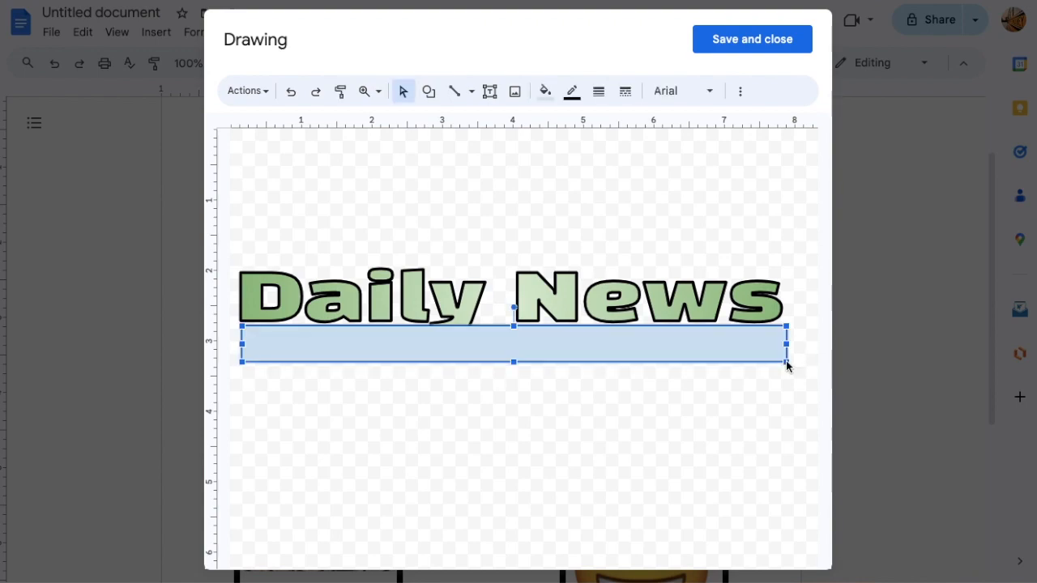
{"action": "left_click", "coordinate": [545, 91]}
{"action": "left_click", "coordinate": [550, 202]}
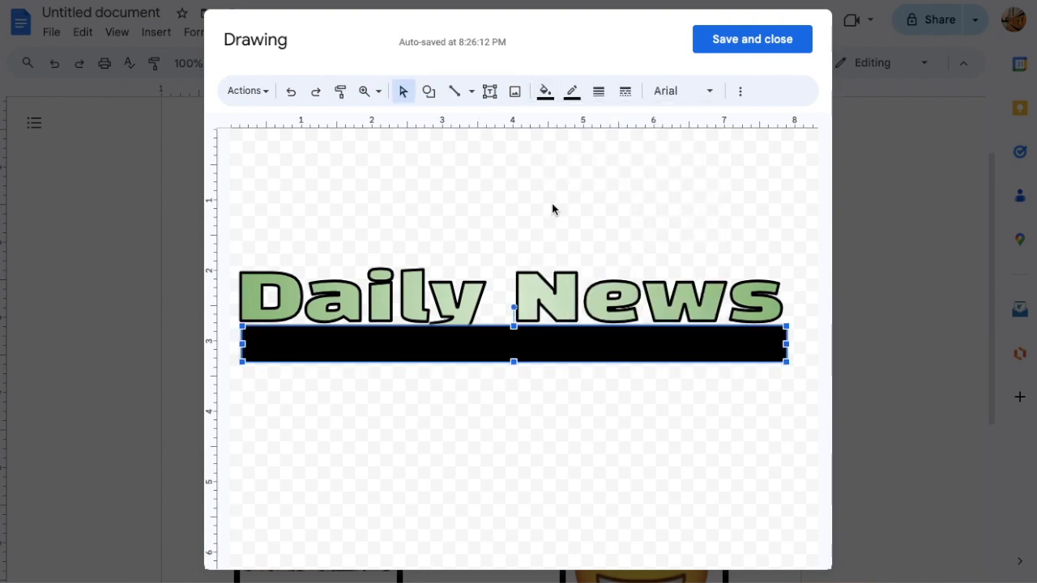
- Send the black rectangle behind the "Daily News" lettering, then save the drawing back into the document
{"action": "right_click", "coordinate": [457, 339]}
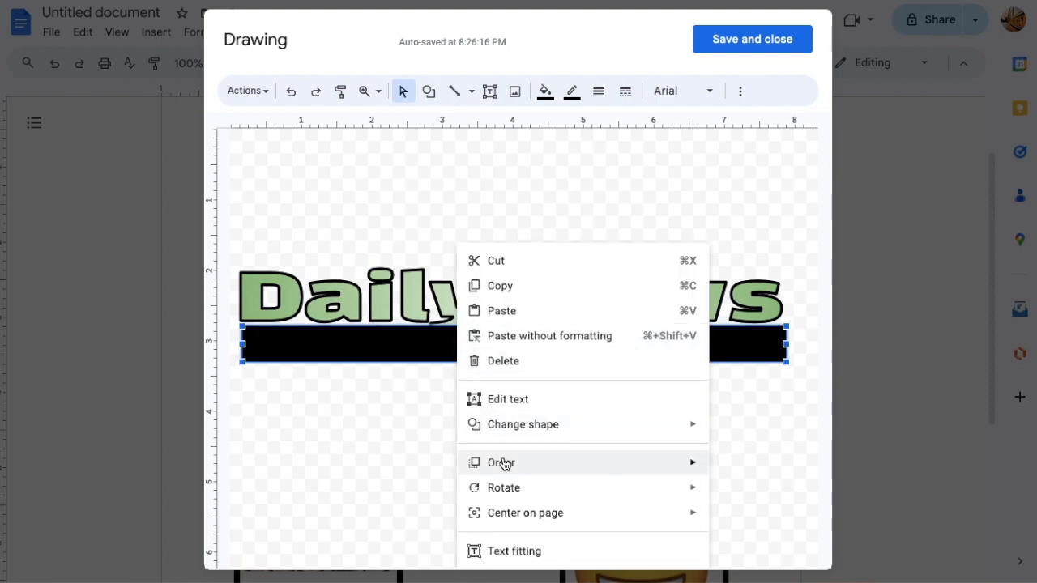
{"action": "mouse_move", "coordinate": [532, 467]}
{"action": "left_click", "coordinate": [343, 543]}
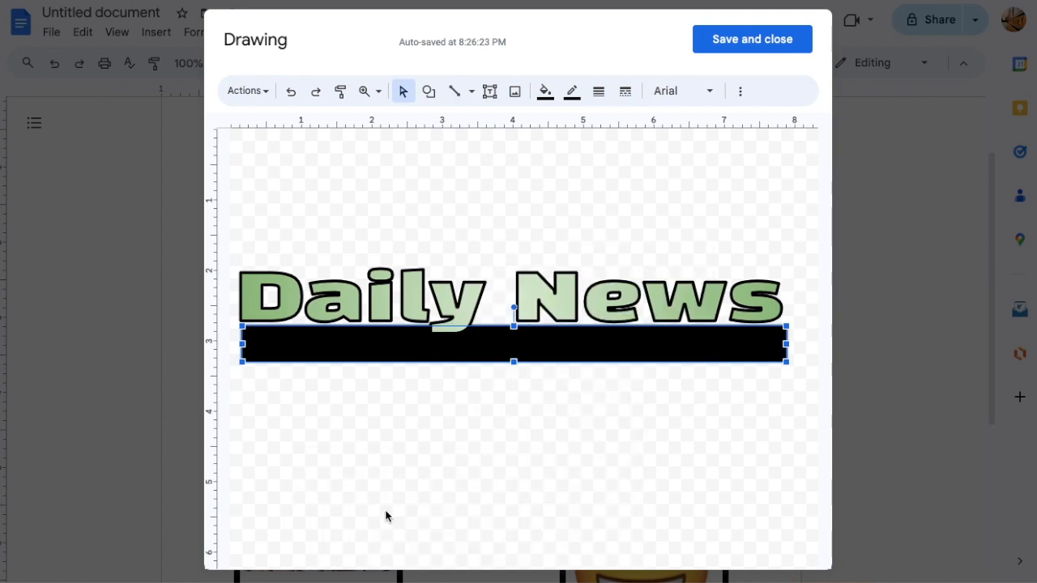
{"action": "left_click", "coordinate": [764, 43]}
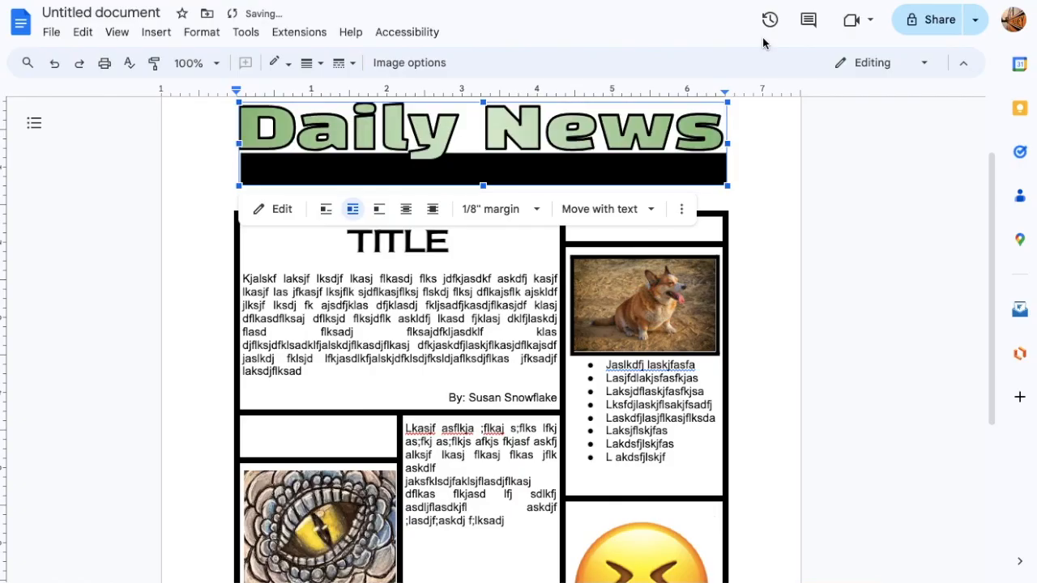
{"action": "left_click", "coordinate": [757, 193]}
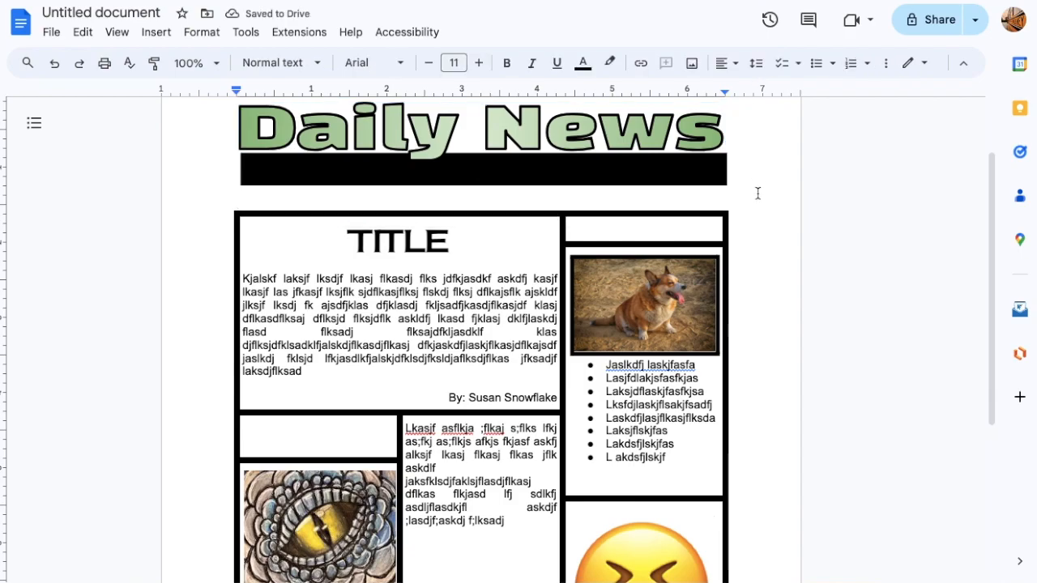